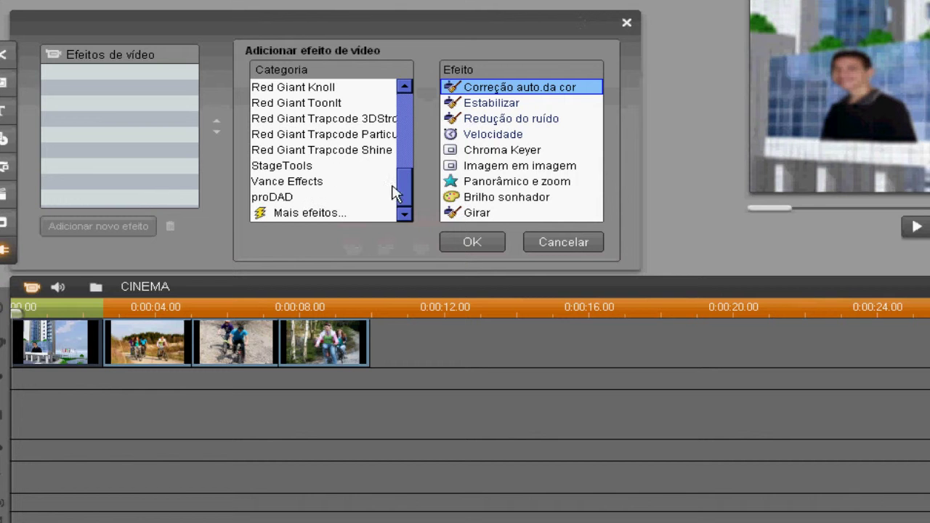
Step: Add the proDAD Adorage Filter to the first timeline clip and open the filter's editor
click(274, 200)
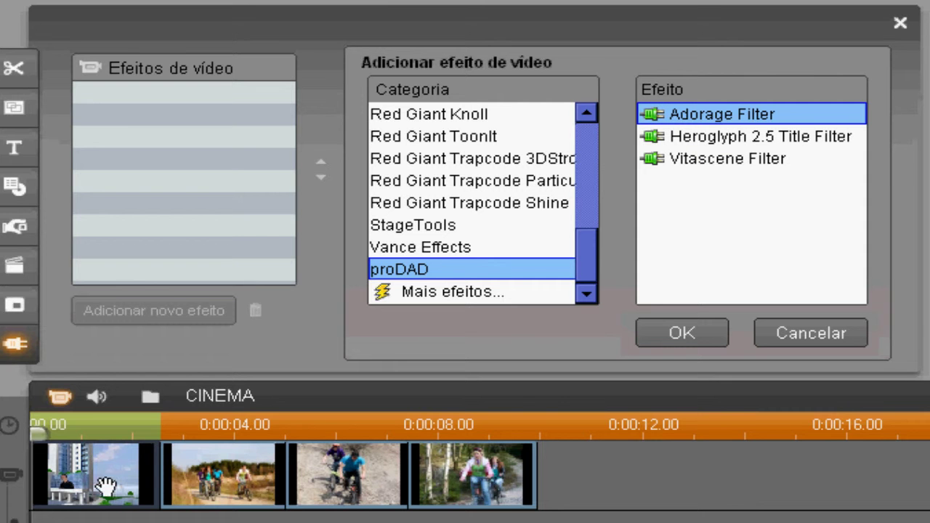
click(684, 331)
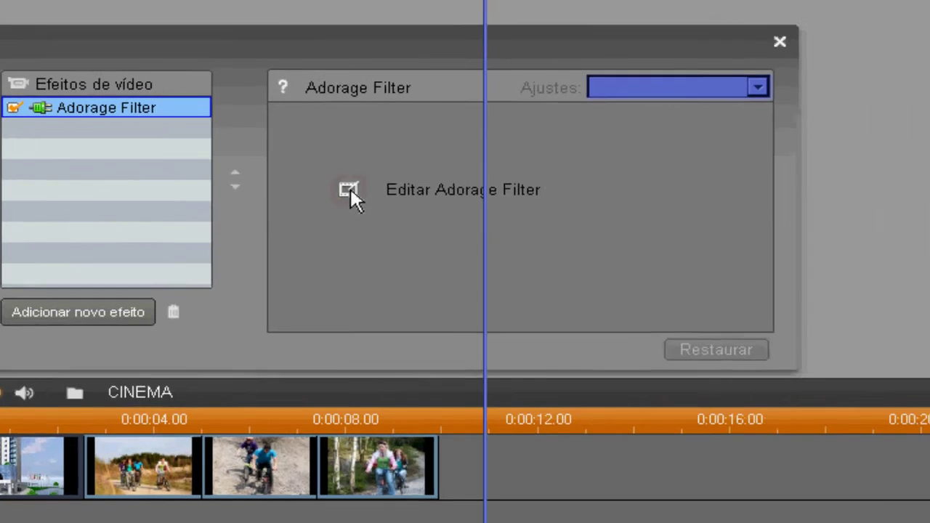
click(441, 181)
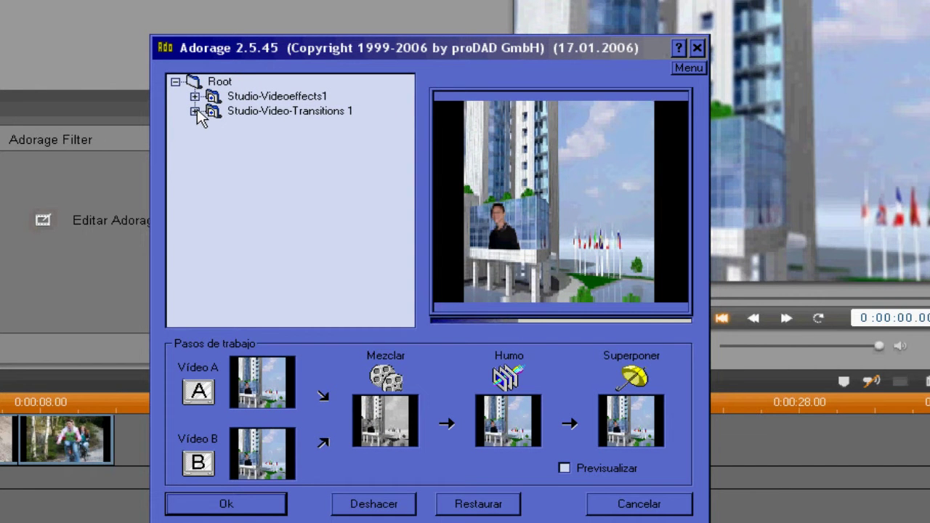
Step: Choose the Still effect of the Romantic decoration in Studio-Videoeffects1 for the first clip
click(195, 96)
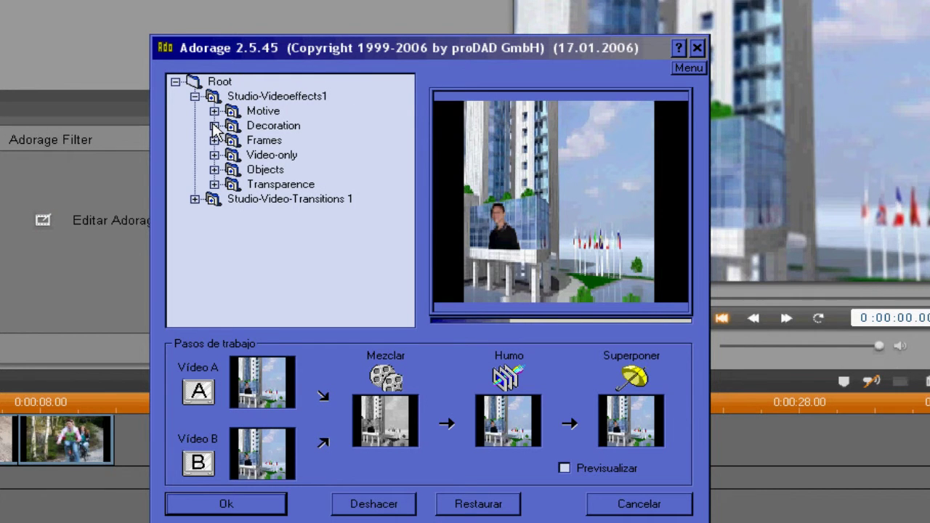
click(214, 125)
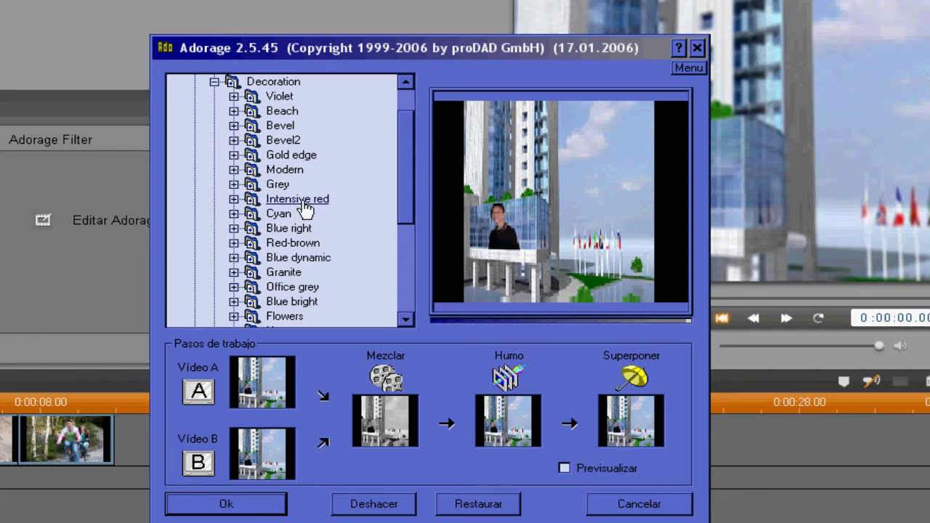
drag(402, 188, 399, 224)
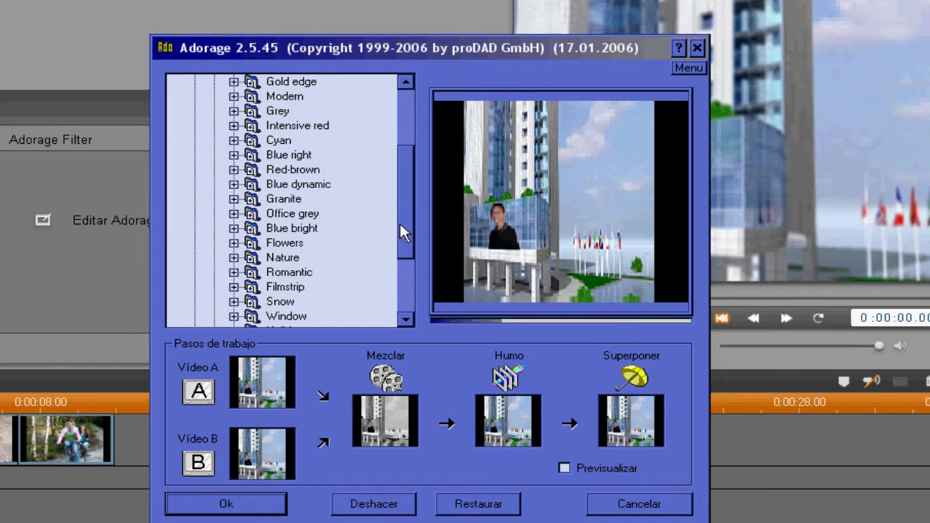
drag(400, 223, 406, 180)
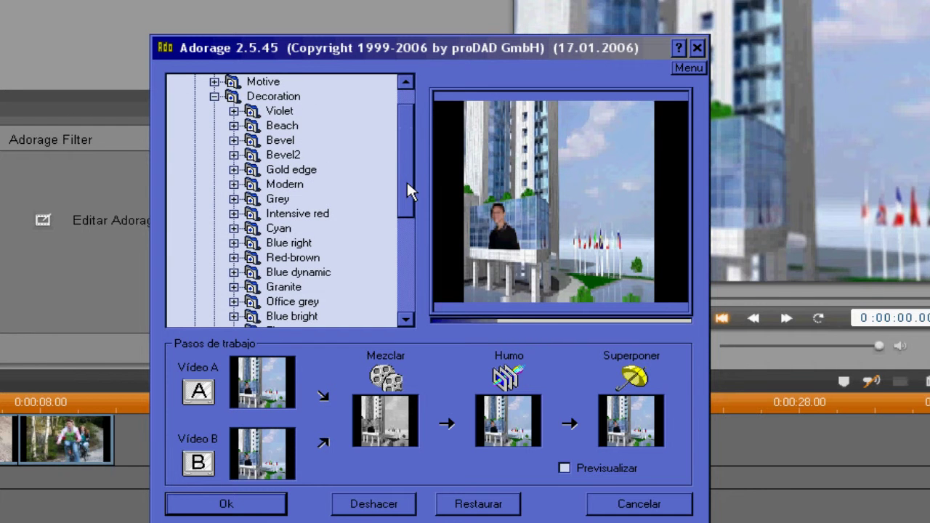
drag(407, 183, 405, 209)
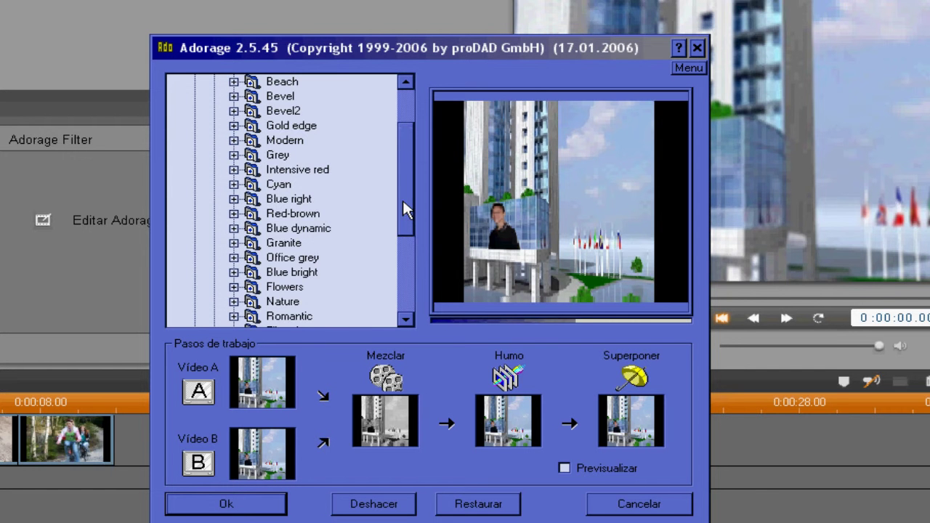
drag(404, 202, 391, 244)
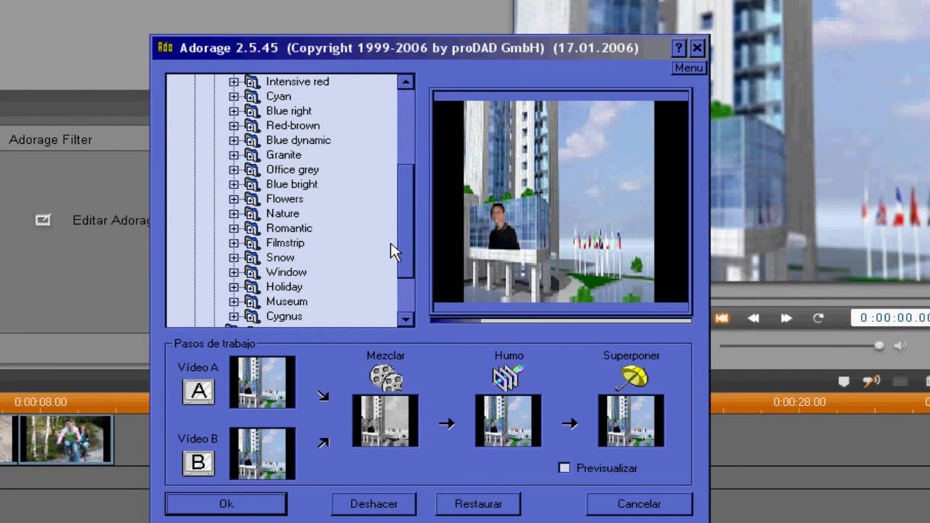
click(233, 228)
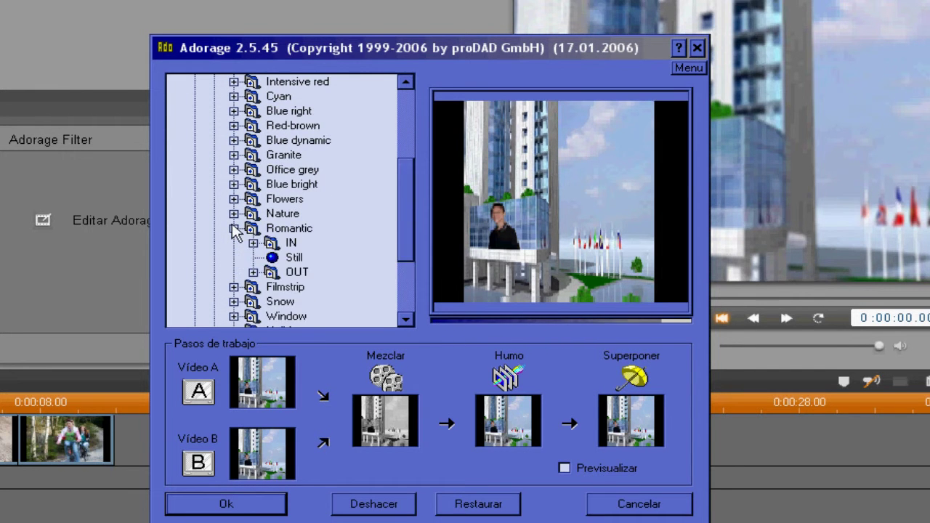
click(273, 259)
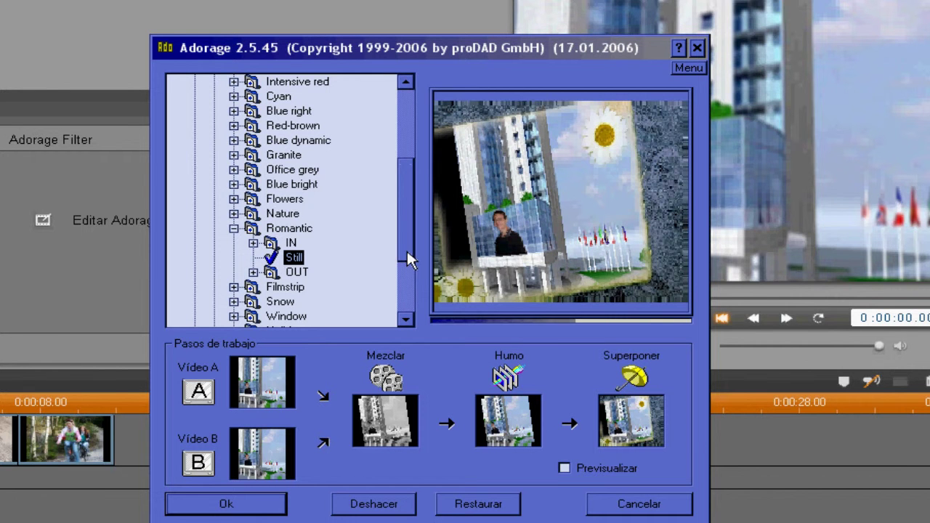
Step: Compare the Romantic IN Fade variant with Still, and accept Still as the first clip's effect
click(254, 243)
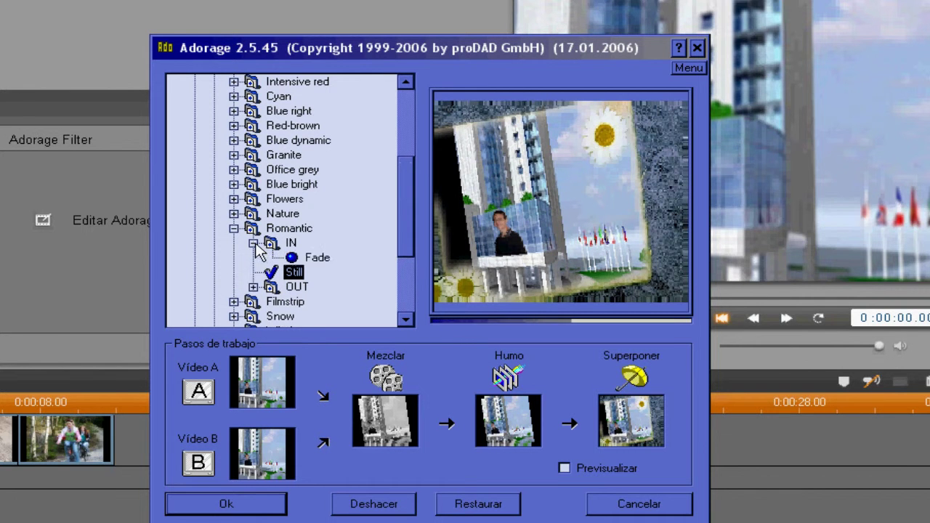
click(295, 261)
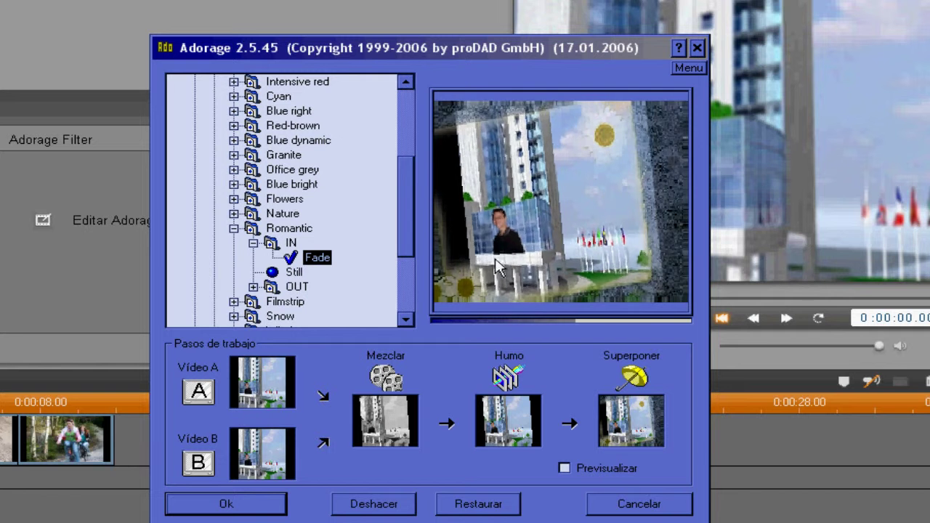
click(287, 275)
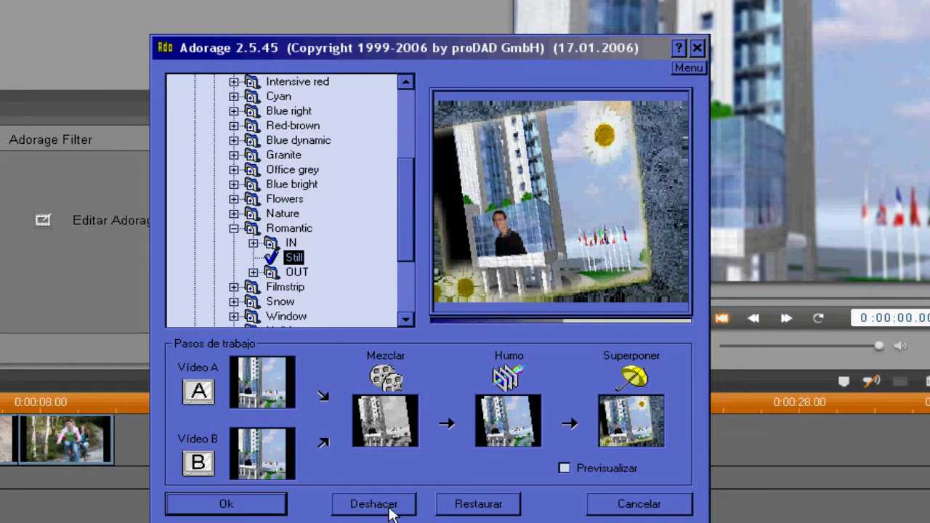
click(230, 507)
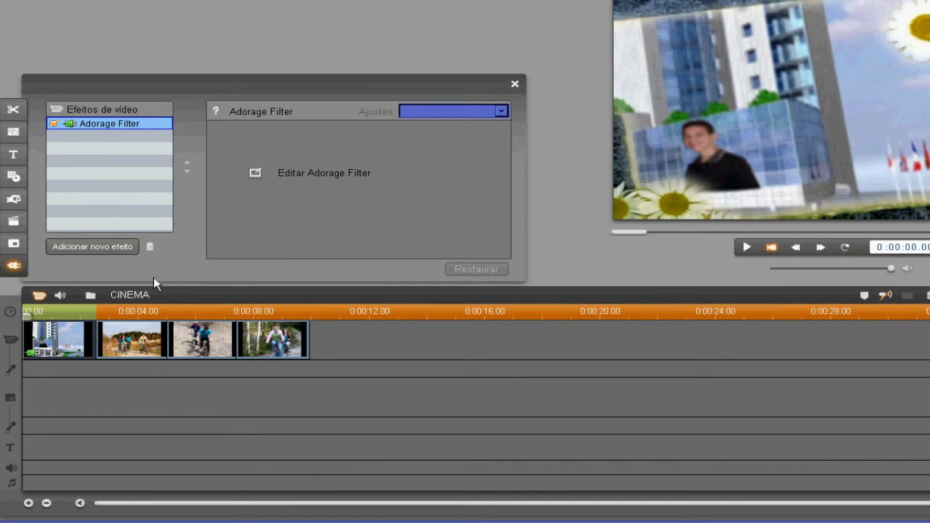
Step: Add the proDAD Adorage Filter to the second timeline clip and open the filter's editor
click(136, 312)
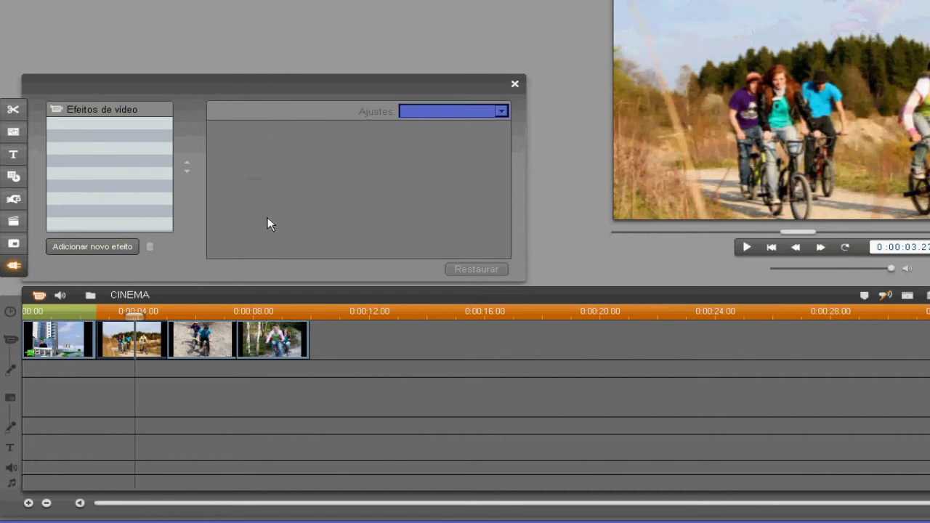
click(111, 249)
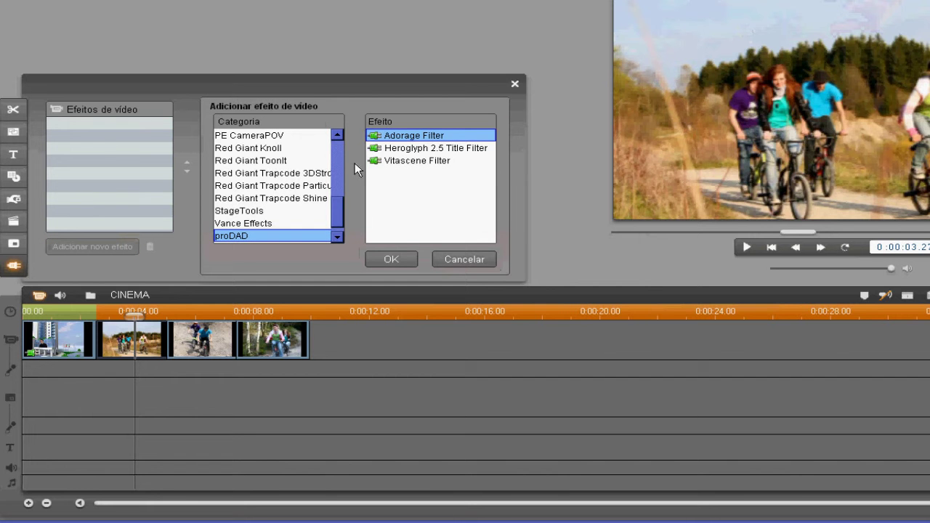
click(391, 260)
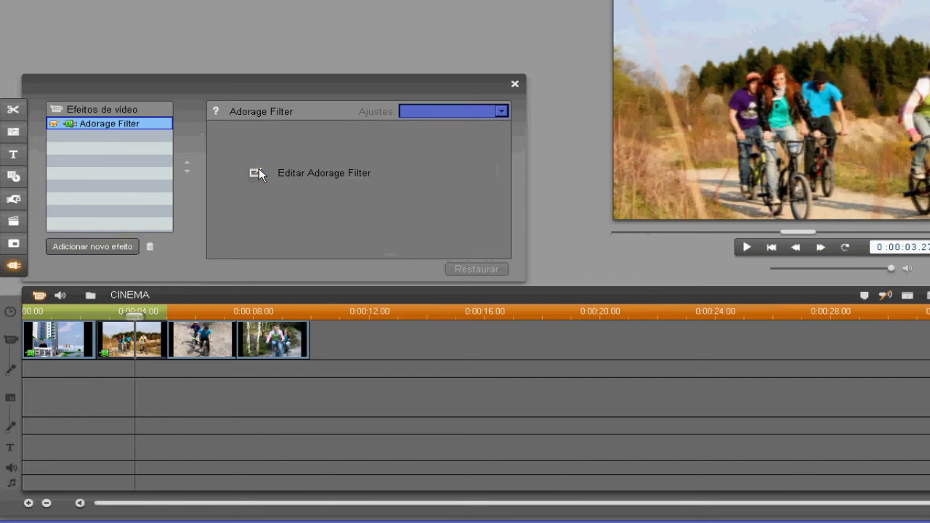
click(258, 174)
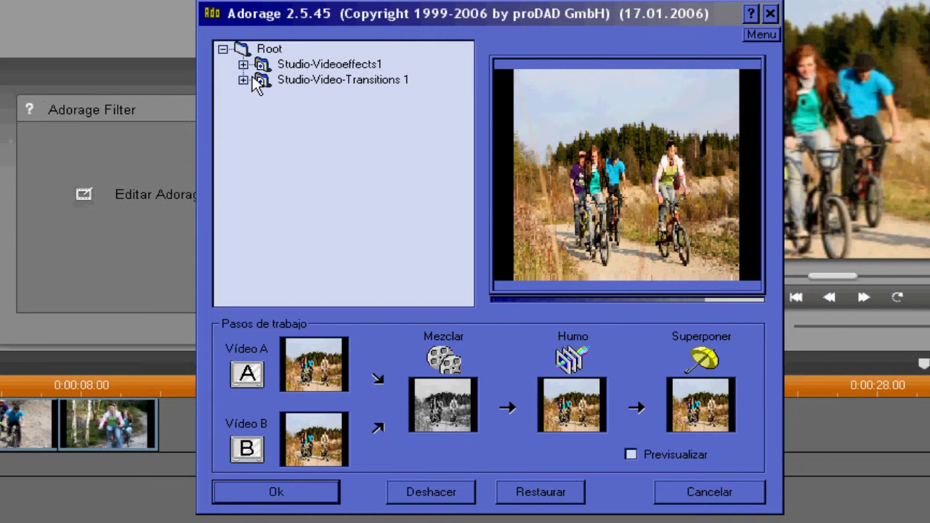
Step: Preview the horizontal and vertical effects under Transitions-2D Motions in Studio-Video-Transitions 1
click(243, 80)
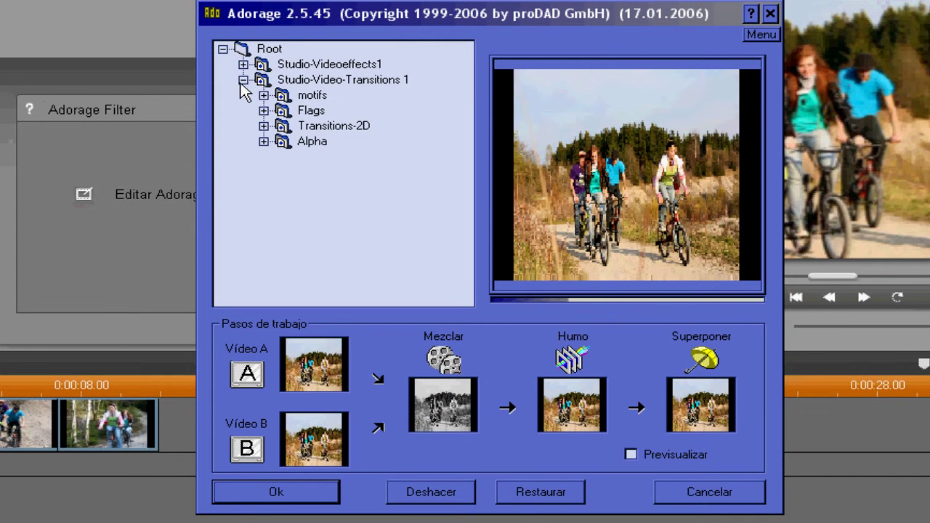
click(264, 128)
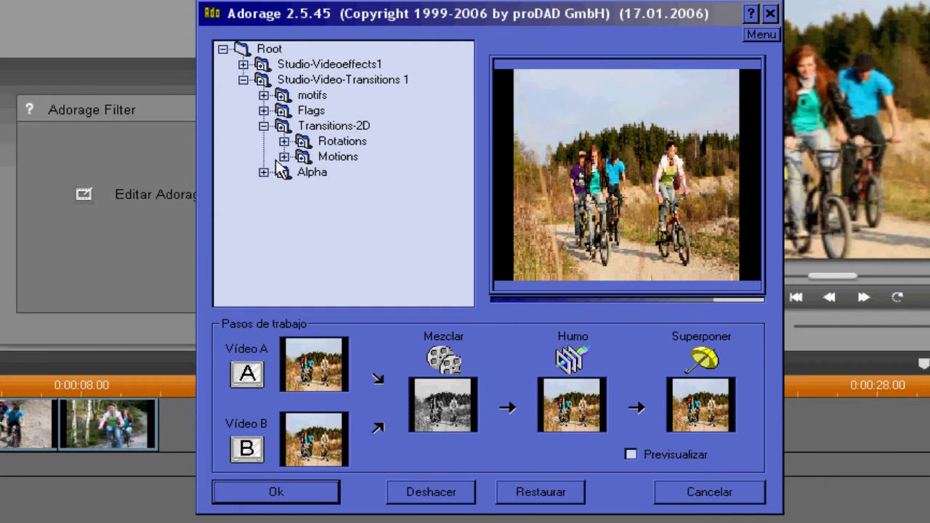
click(284, 158)
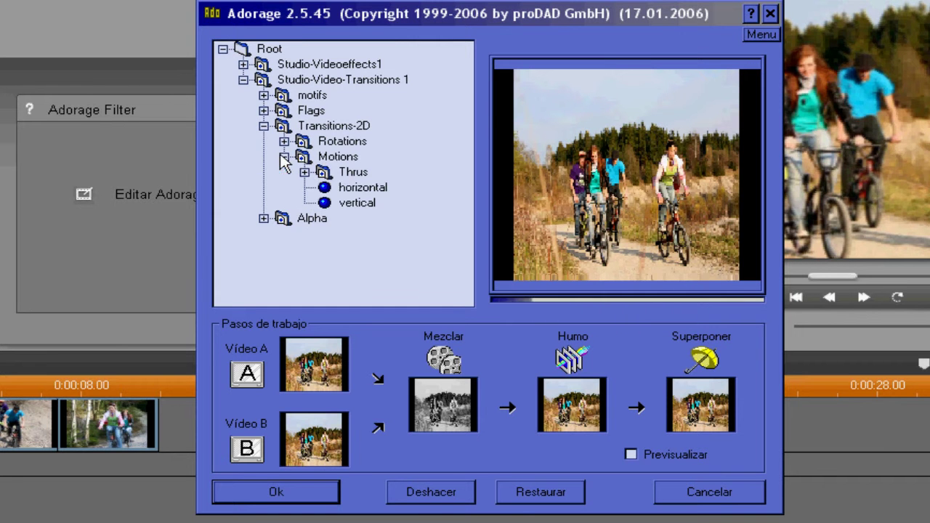
click(327, 193)
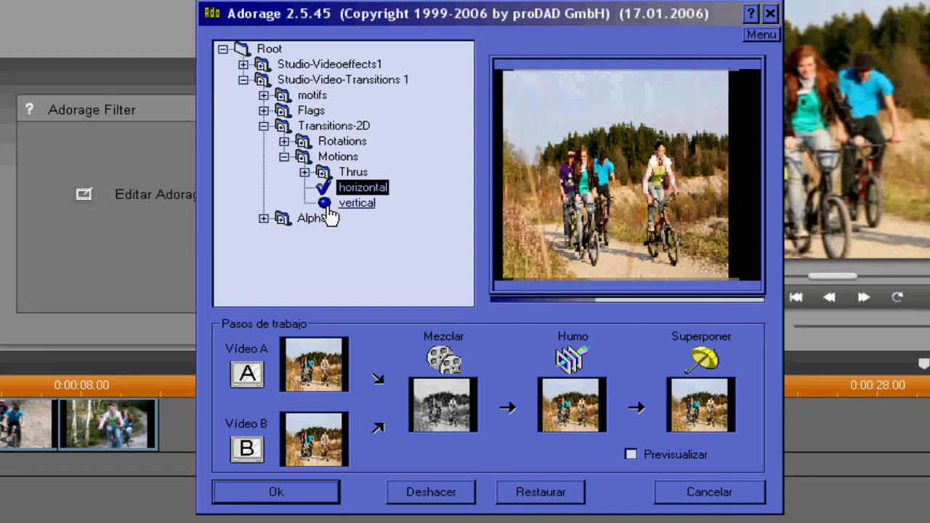
click(328, 206)
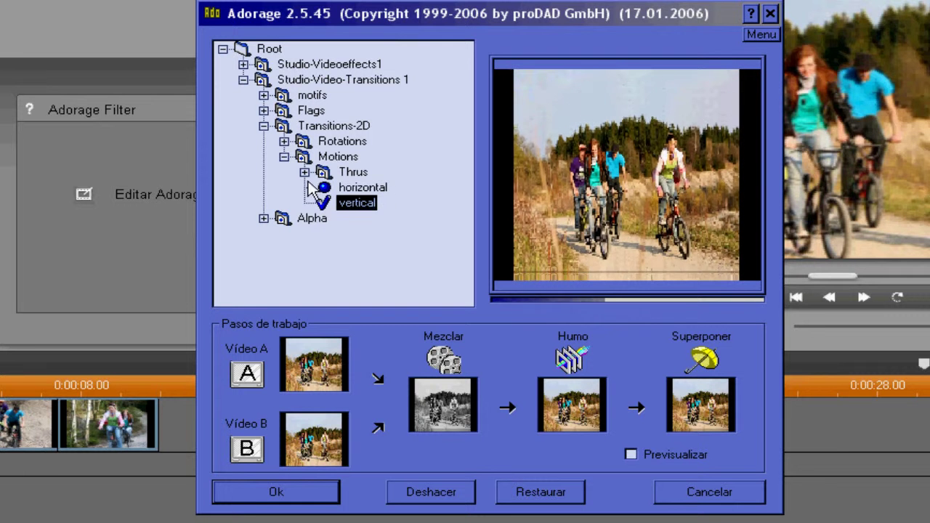
Step: Preview the into depth, Counter-motion, bottom-right and Increase rotations of Transitions-2D, going through the set twice
click(285, 141)
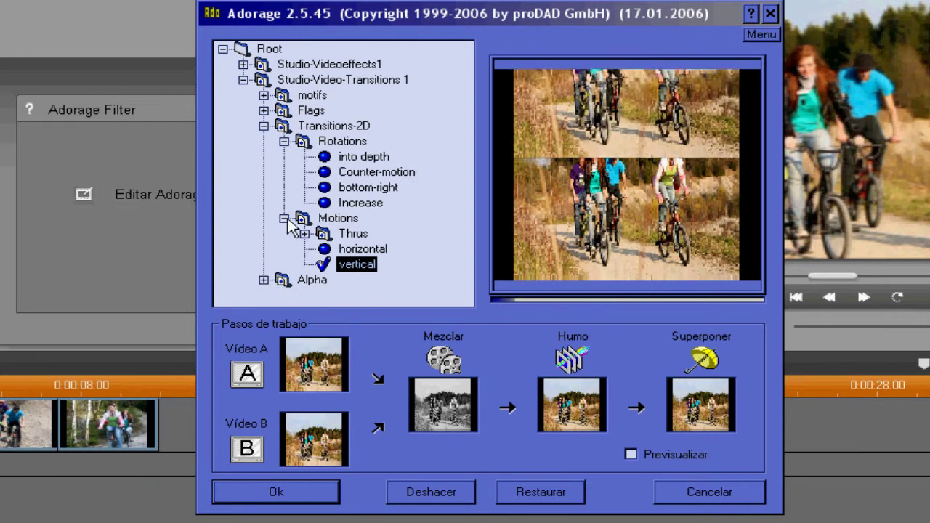
click(336, 160)
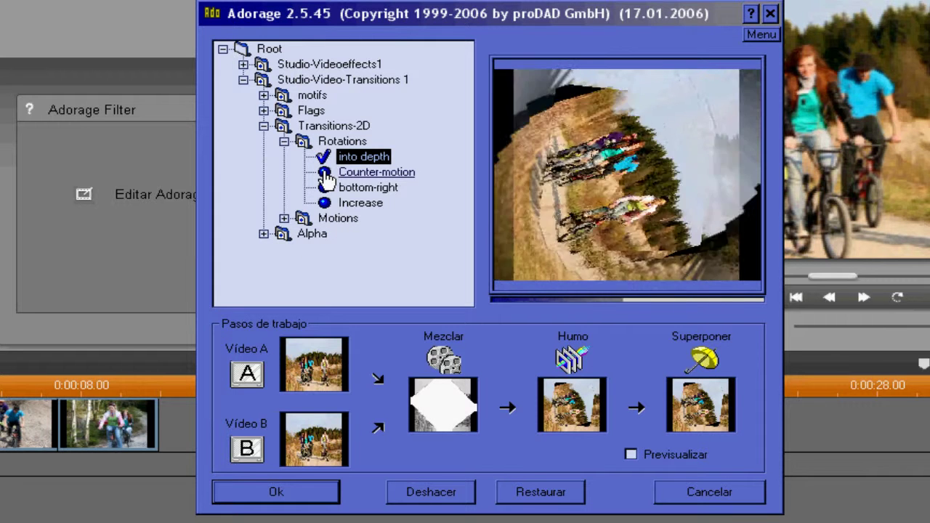
click(325, 174)
click(329, 187)
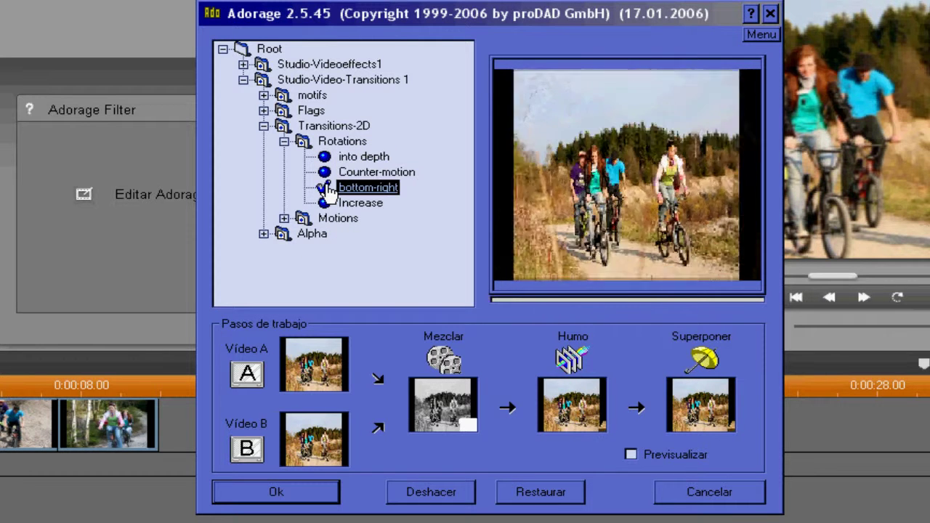
click(331, 205)
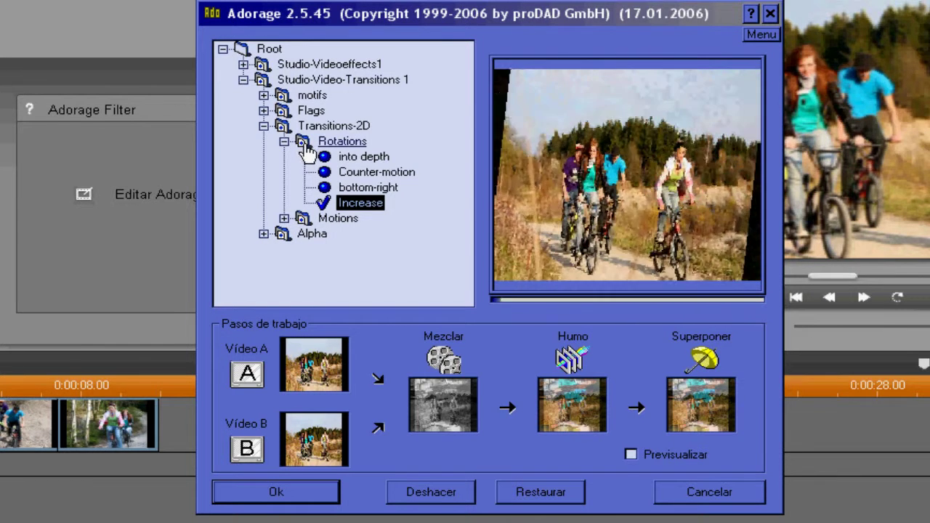
click(352, 157)
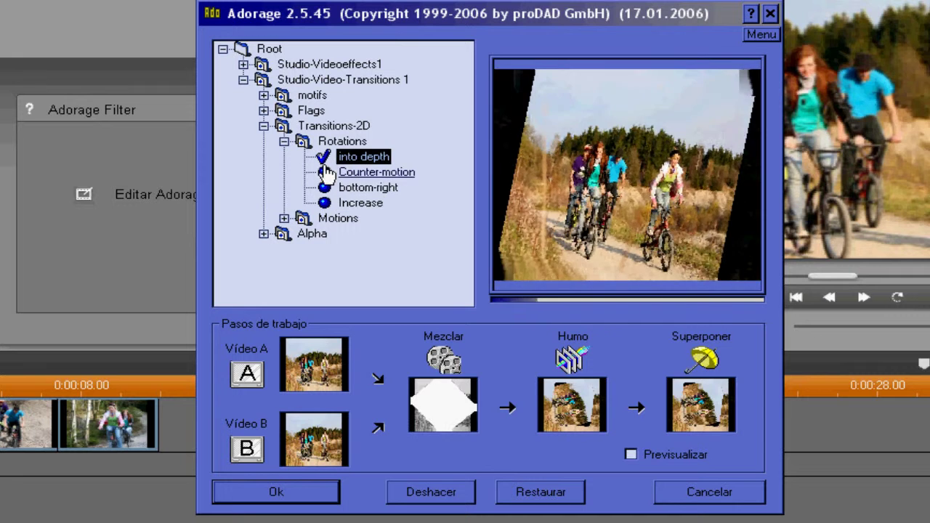
click(325, 173)
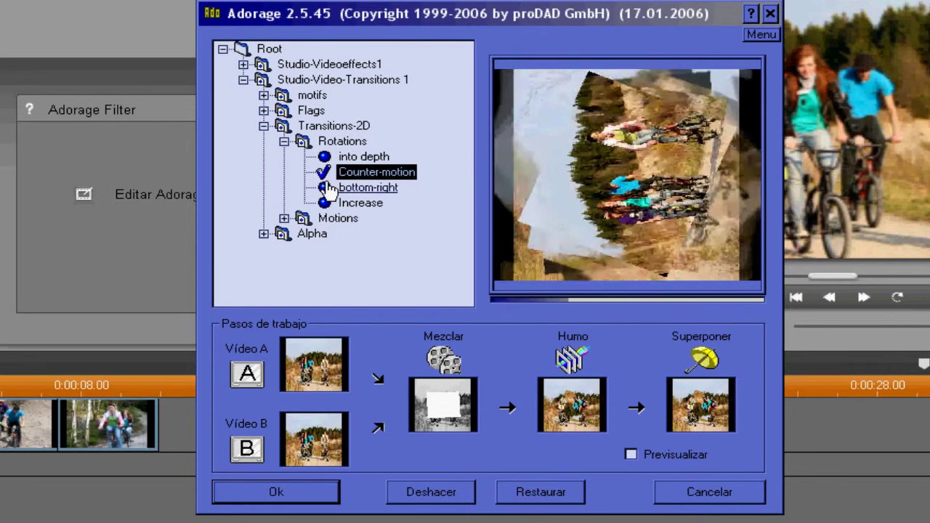
click(325, 189)
click(316, 203)
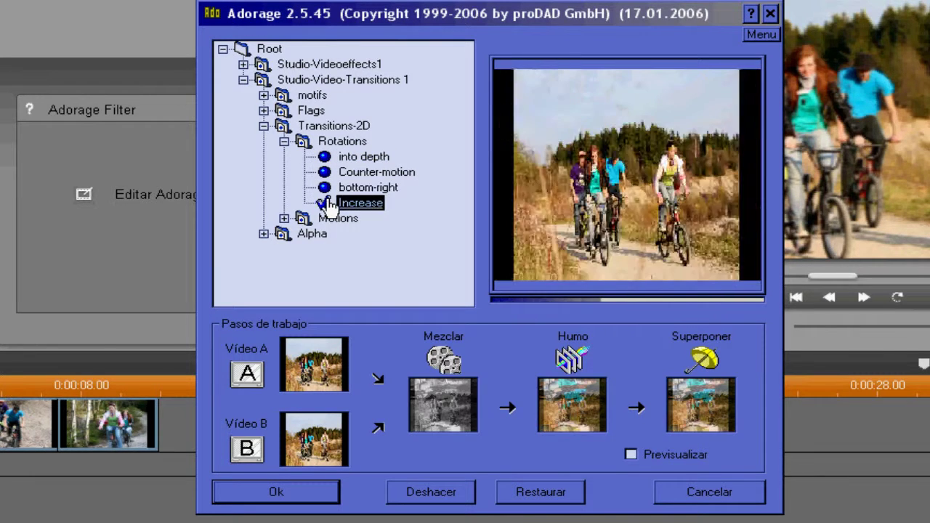
Step: Preview the Cube and Rotationacross effects in the Thrus group under Transitions-2D Motions
click(281, 130)
click(281, 129)
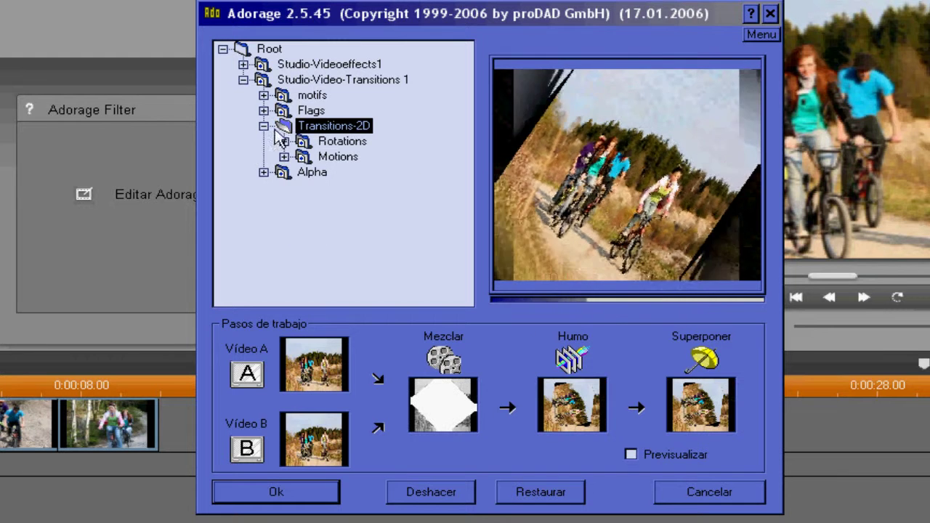
click(285, 142)
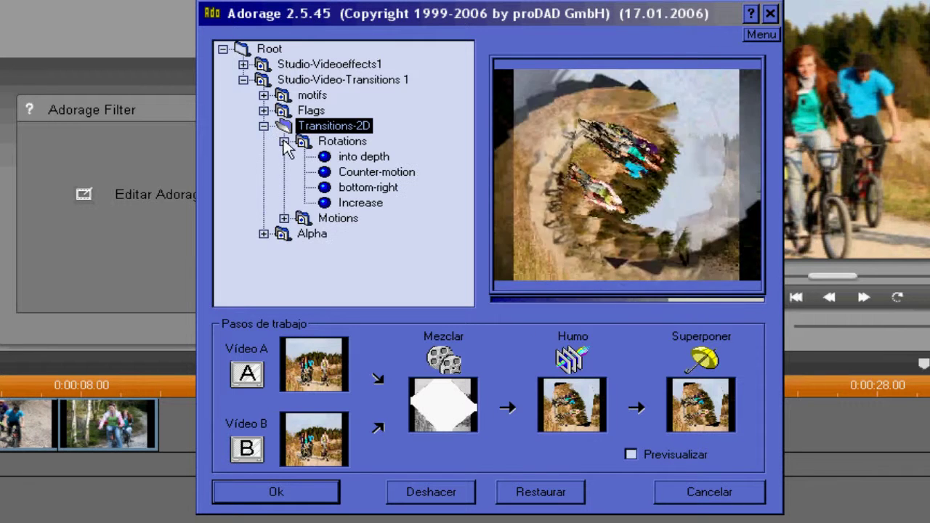
click(284, 218)
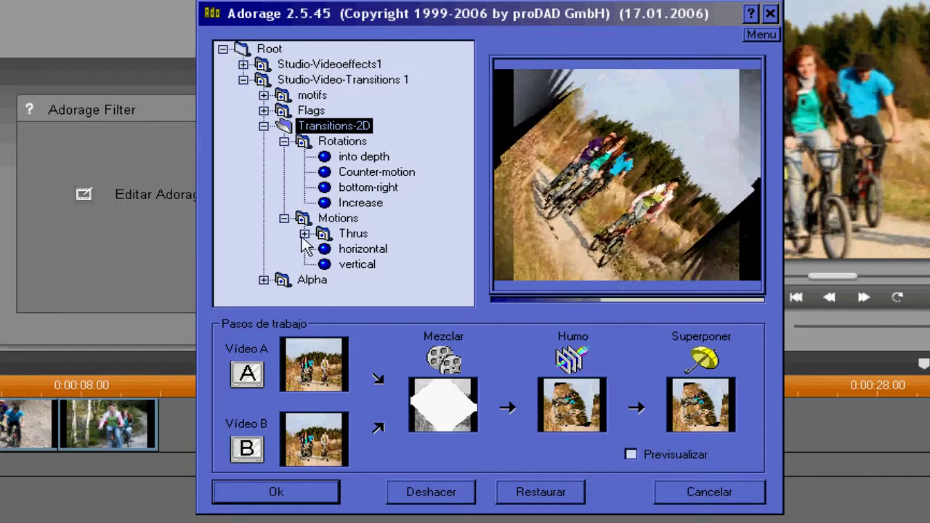
click(305, 234)
drag(466, 234, 466, 266)
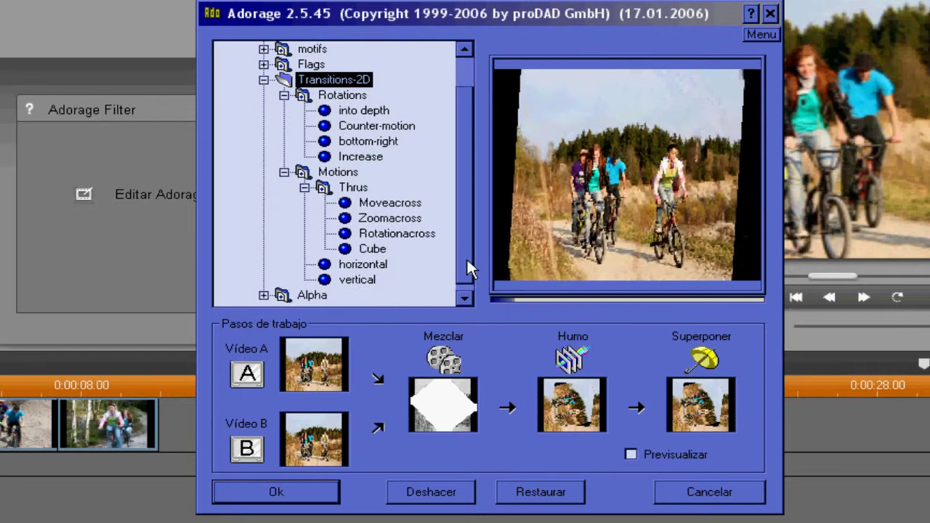
click(356, 249)
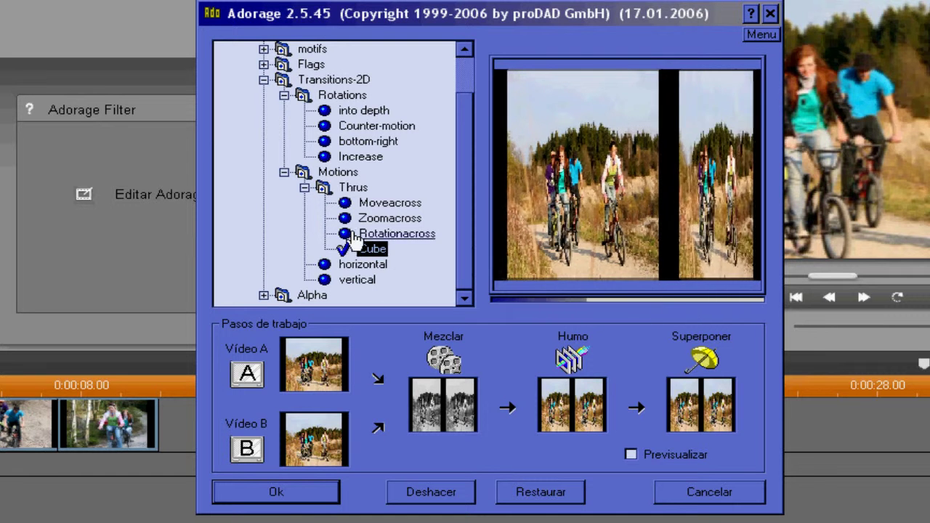
click(352, 234)
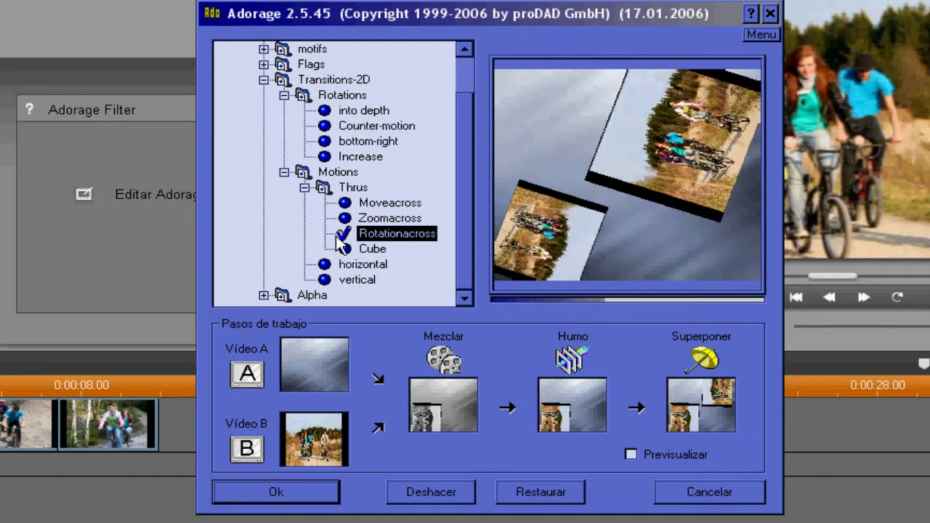
Step: Apply Zoomacross as the second clip's effect and check the setting by reopening the filter's editor
click(349, 220)
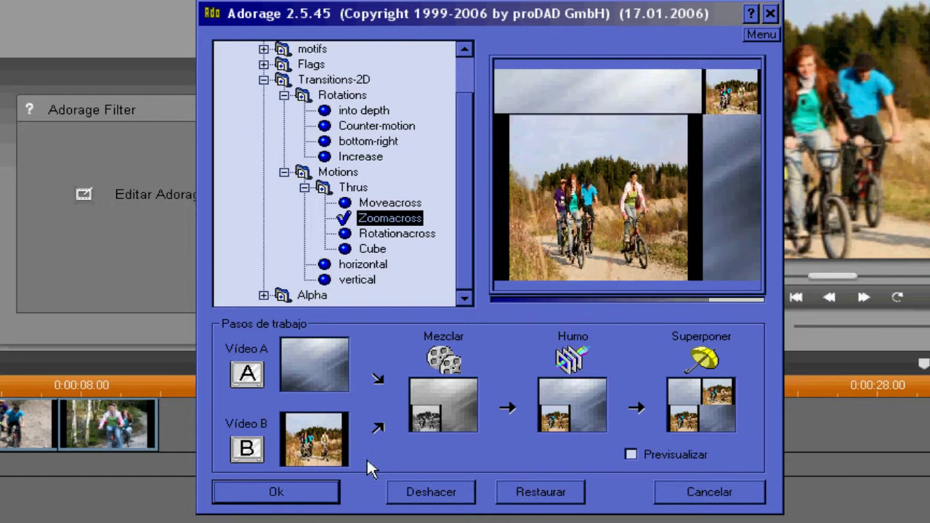
click(302, 493)
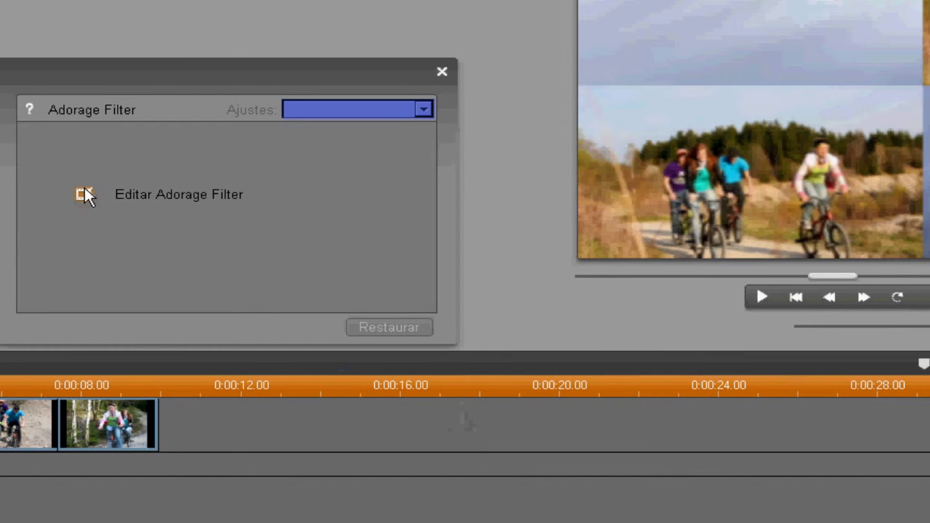
click(84, 194)
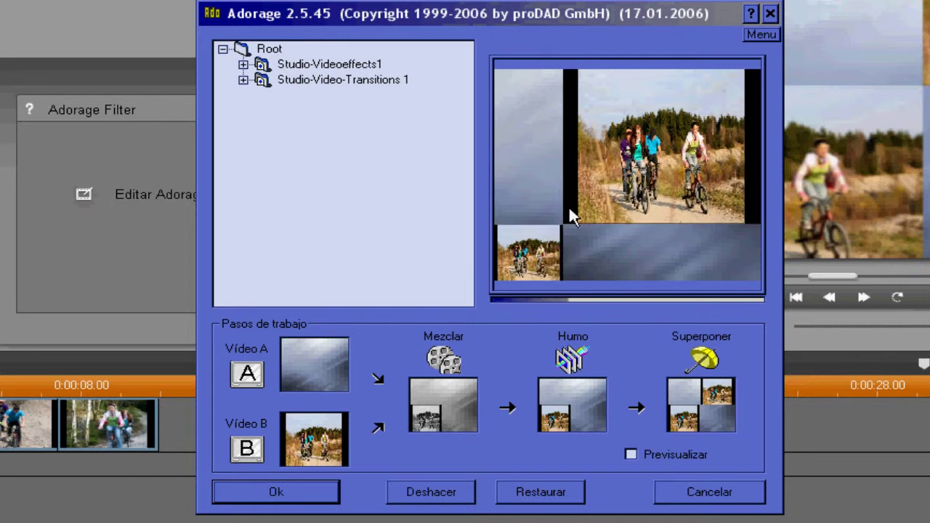
click(285, 501)
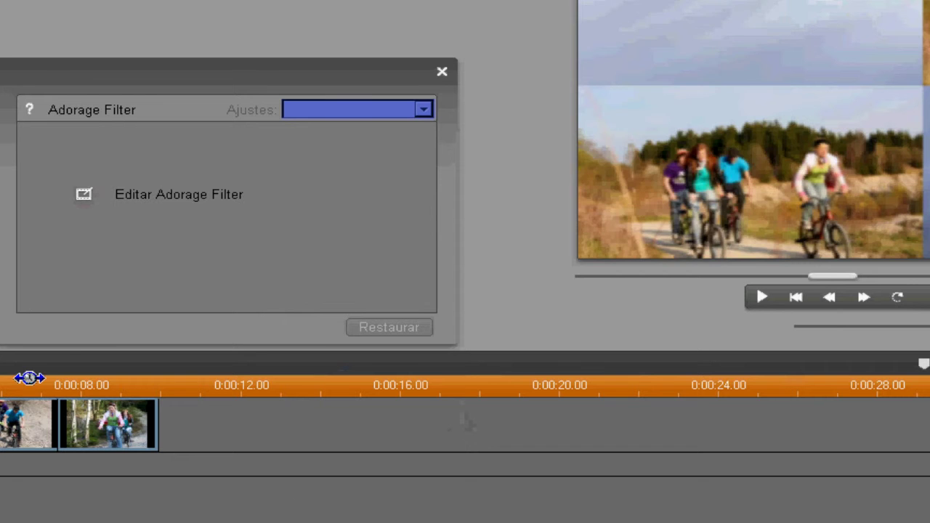
Step: Add the proDAD Adorage Filter to the third timeline clip and open the filter's editor
click(29, 378)
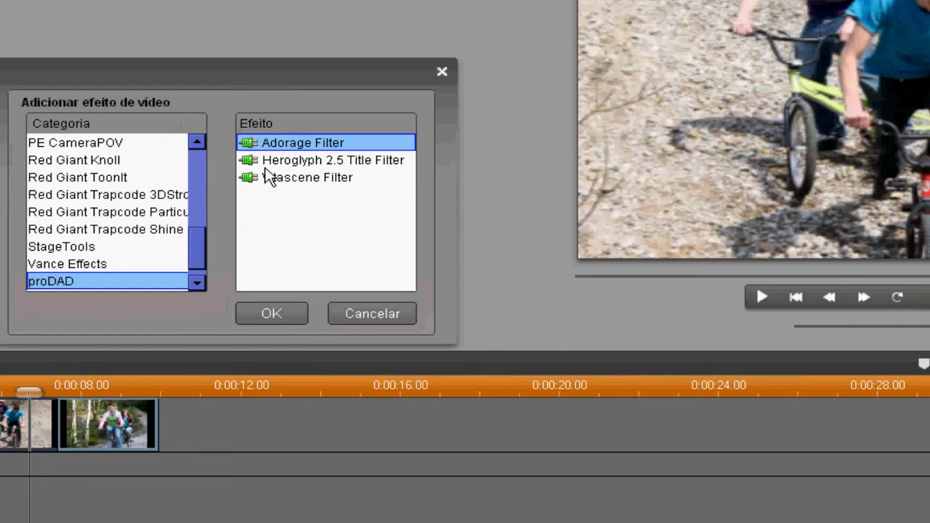
click(272, 313)
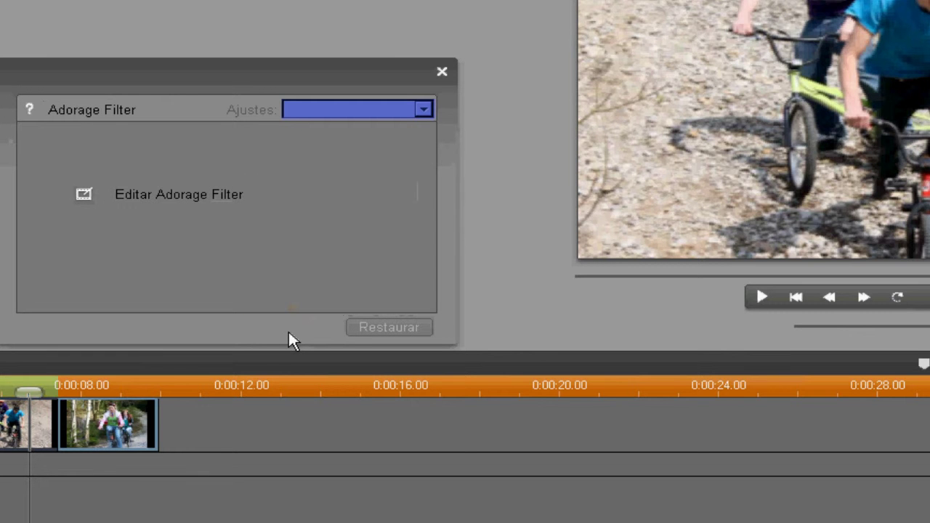
click(85, 195)
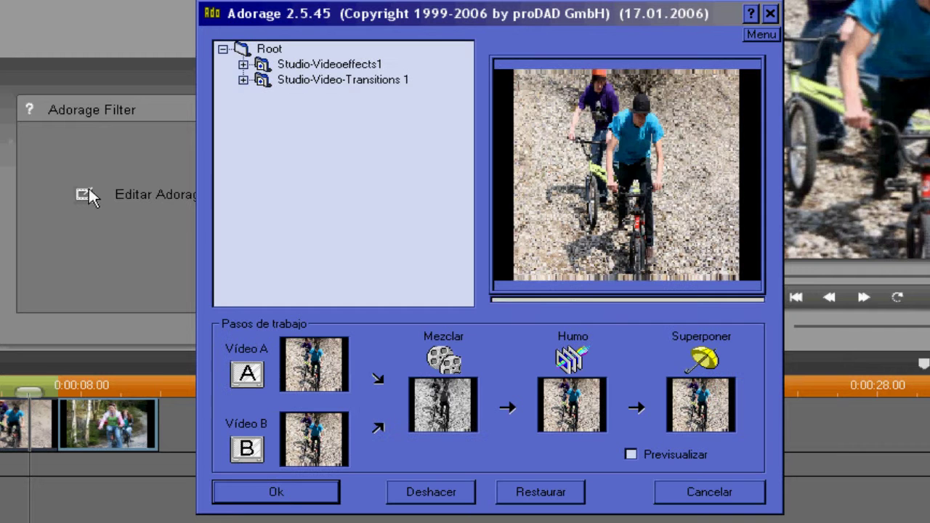
Step: Preview the b01-videoA frame under Studio-Videoeffects1, Frames, Situations, fixed (still), and look through that group
click(243, 64)
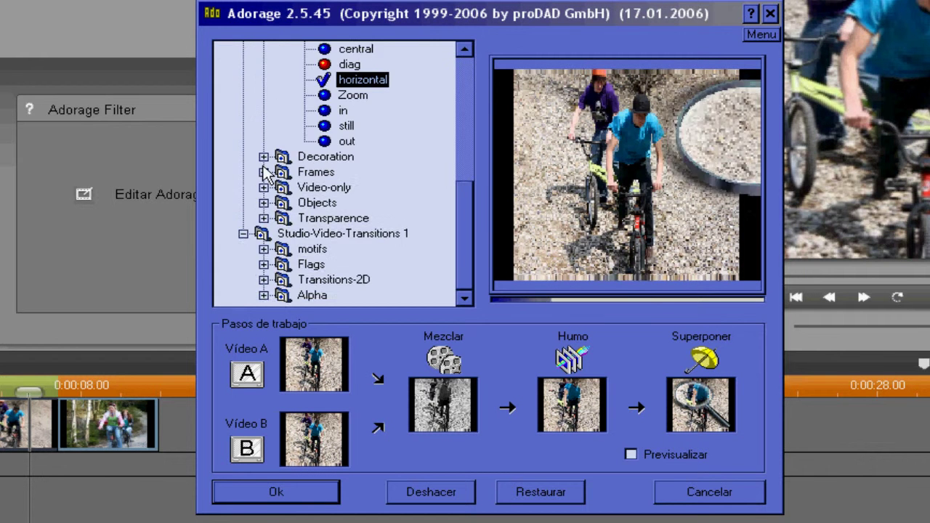
click(263, 173)
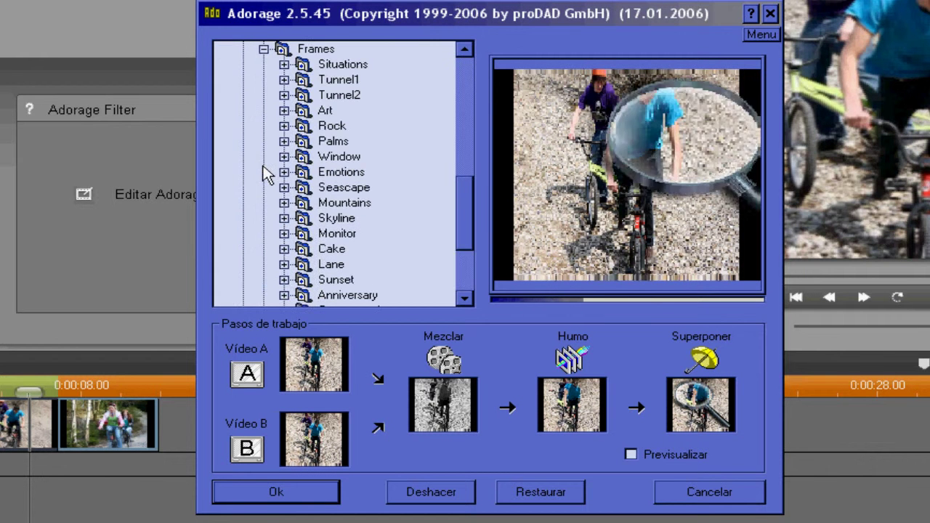
click(285, 65)
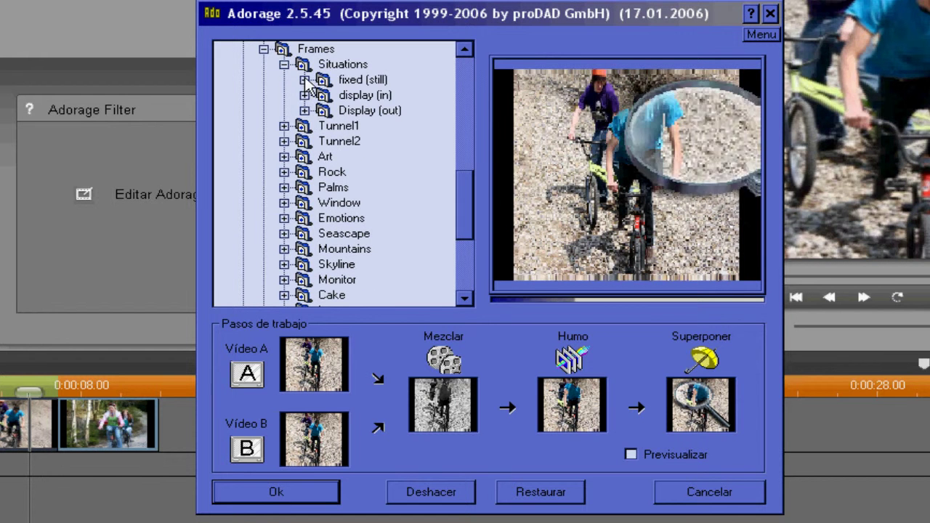
click(304, 80)
click(378, 66)
scroll(341, 80, down, 2)
scroll(350, 79, up, 3)
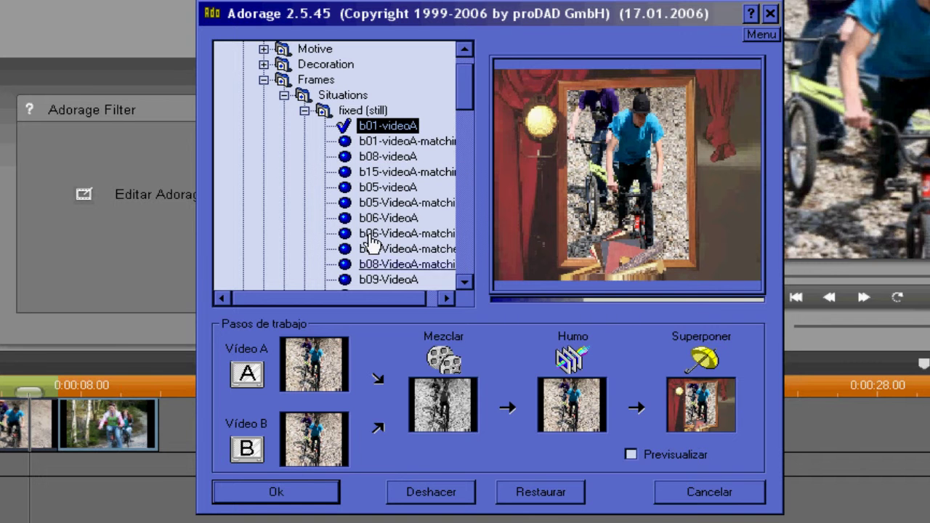
Step: Compare b01-videoA-matching with b01-videoA, and preview the b08-videoA frame
click(350, 142)
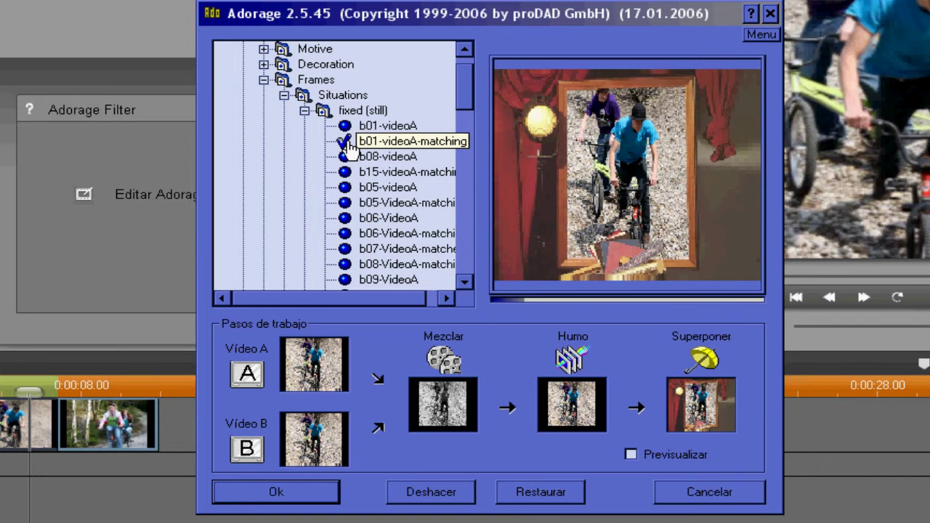
click(347, 127)
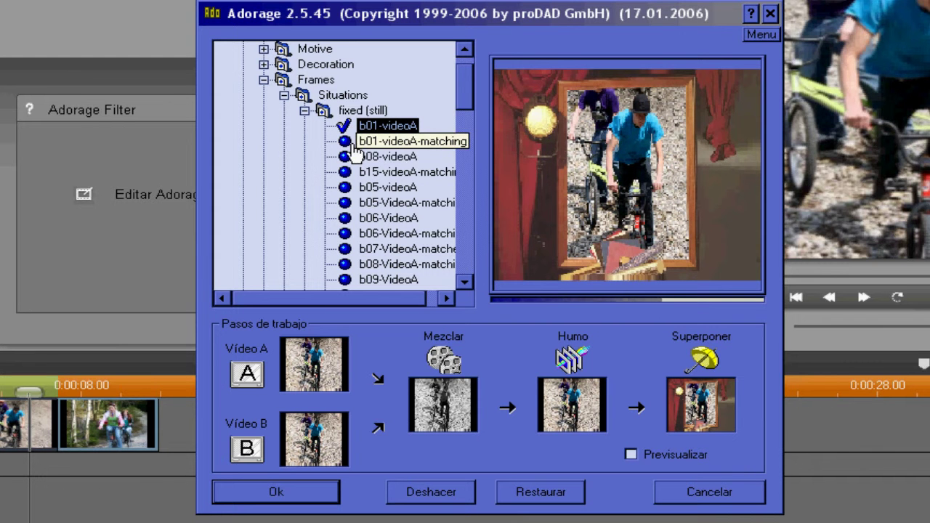
click(351, 145)
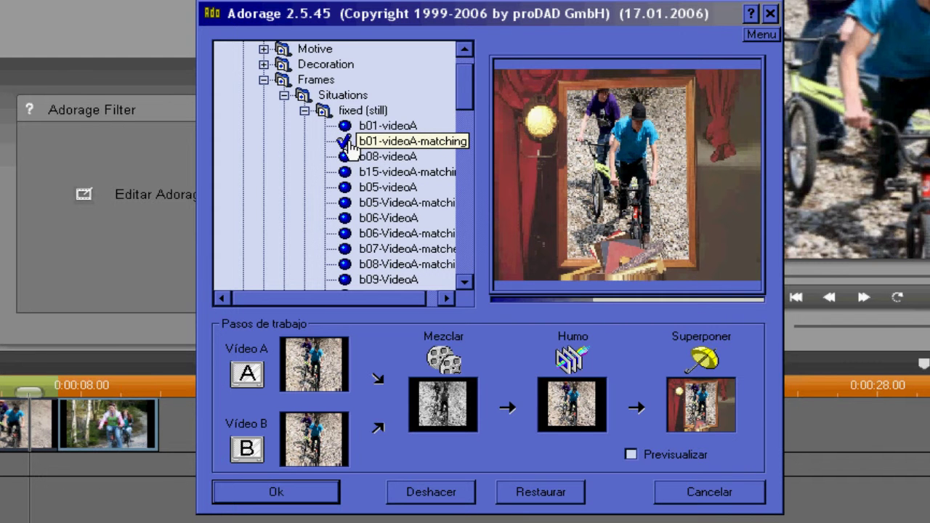
click(353, 159)
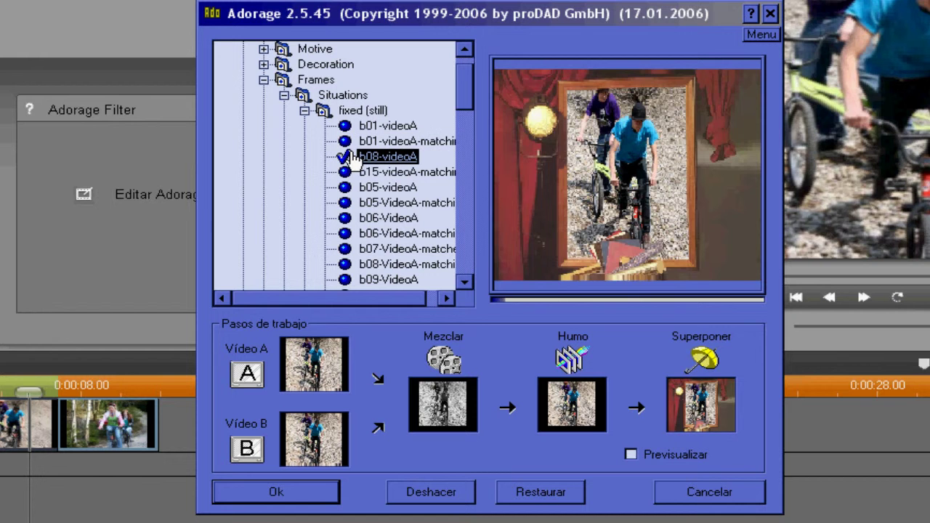
Step: Preview the fixed (still) frames from b05-videoA through b09-VideoA, including the matching variants
click(348, 187)
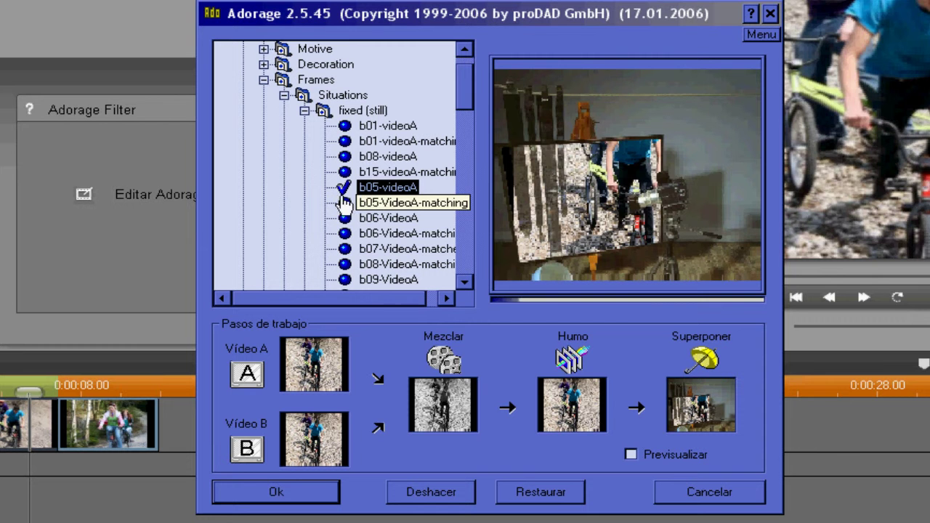
click(344, 204)
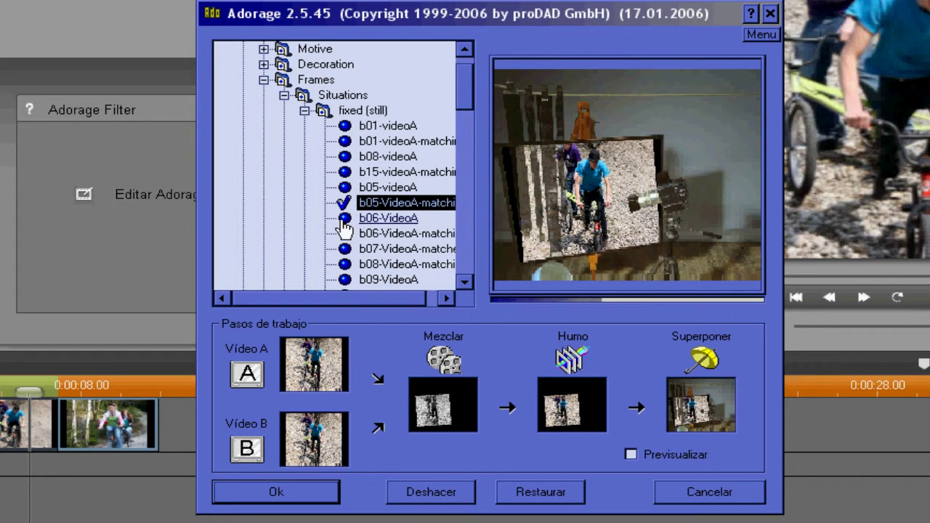
click(342, 222)
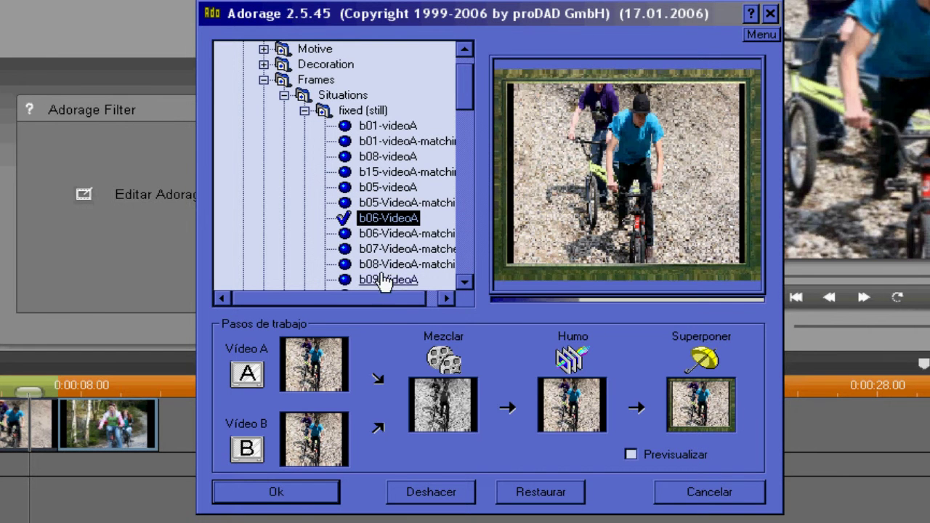
click(361, 238)
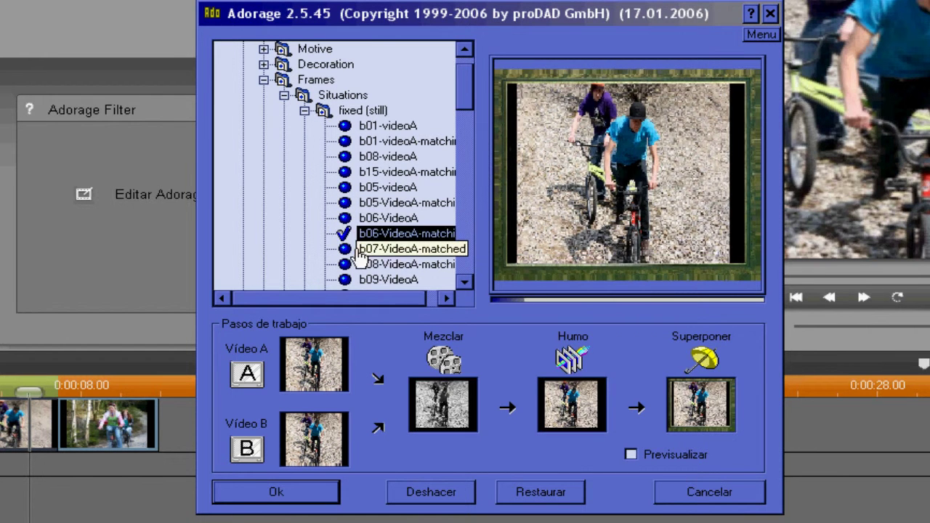
click(358, 250)
click(347, 266)
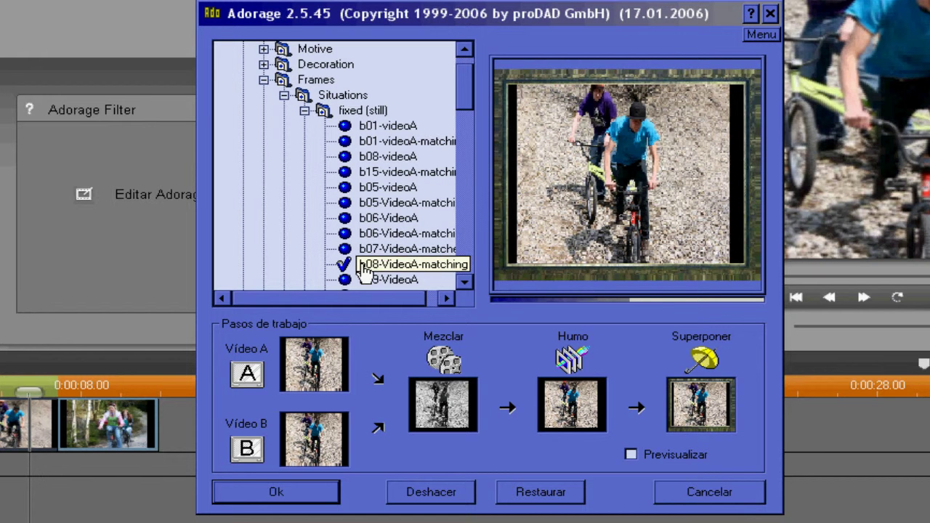
click(351, 282)
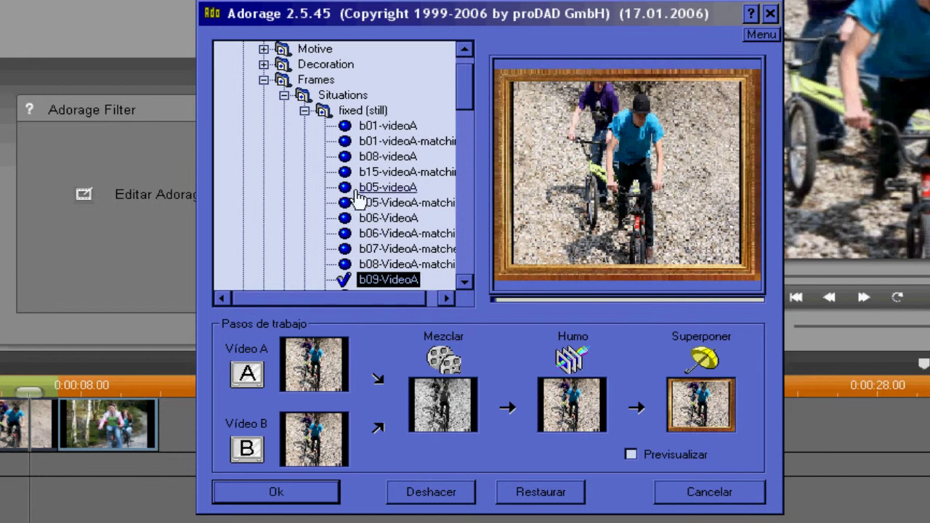
Step: Compare b01-videoA with its matching variant once more, and accept b01-videoA as the third clip's effect
click(373, 128)
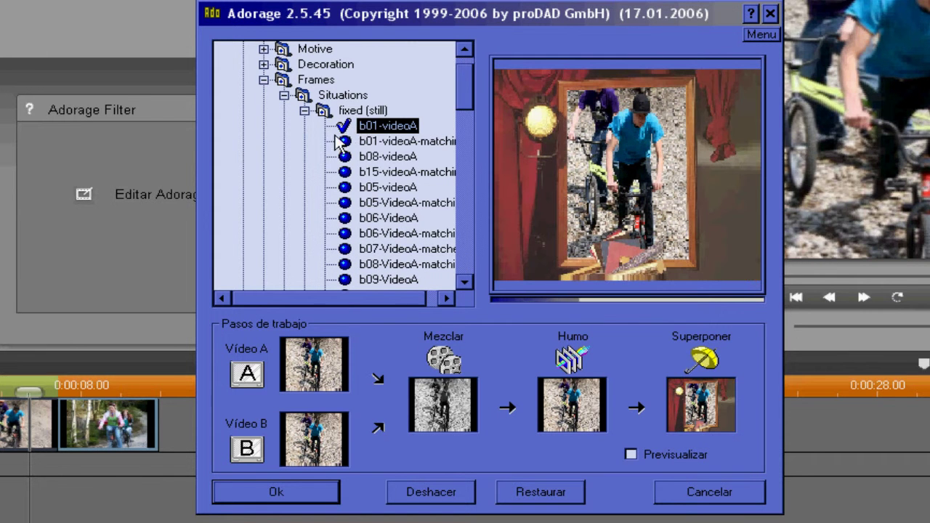
click(348, 144)
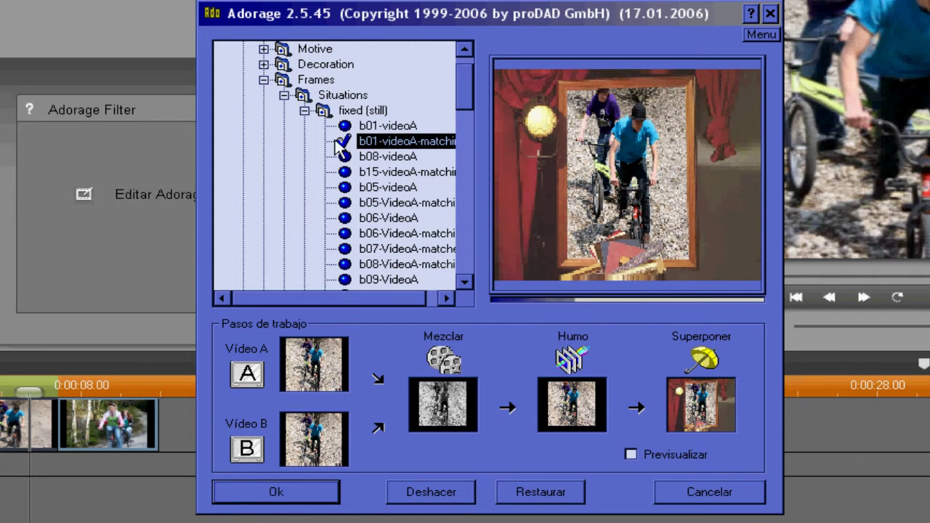
click(343, 128)
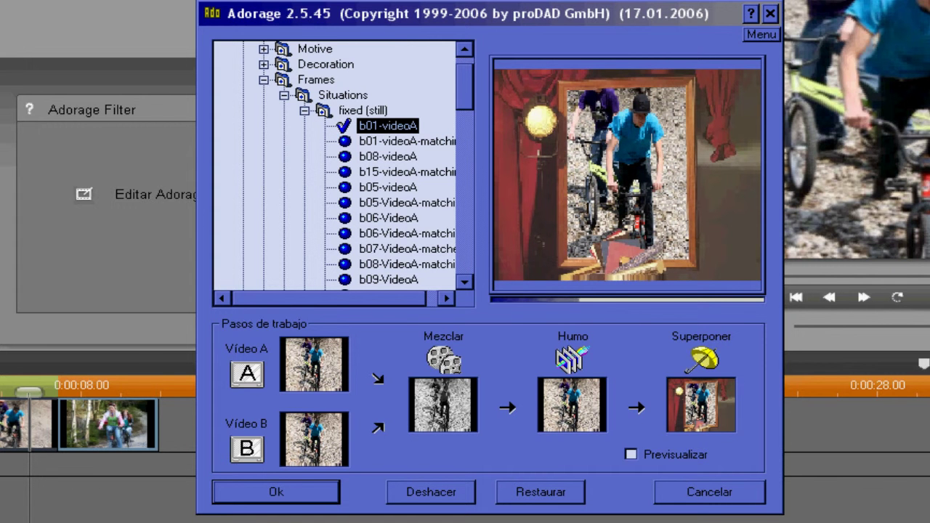
click(308, 492)
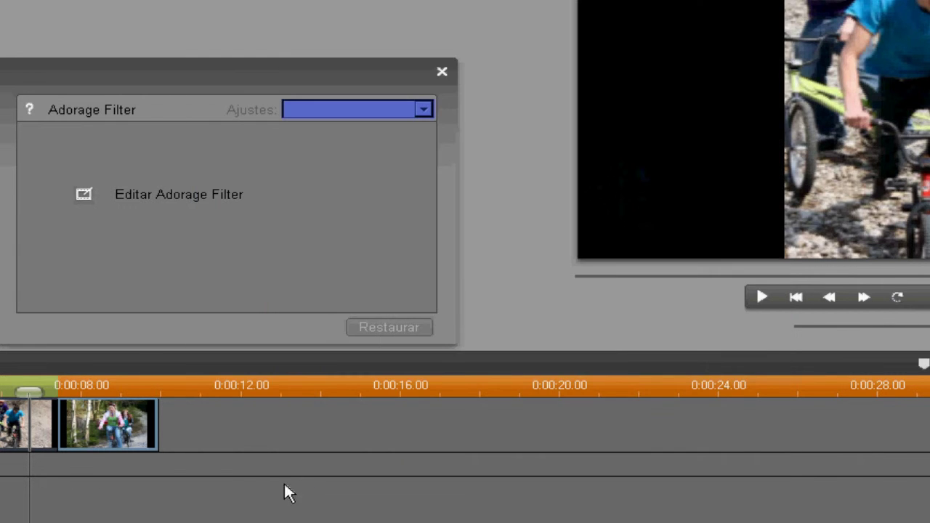
Step: Add the proDAD Vitascene Filter to the last timeline clip and open the filter's editor
click(107, 390)
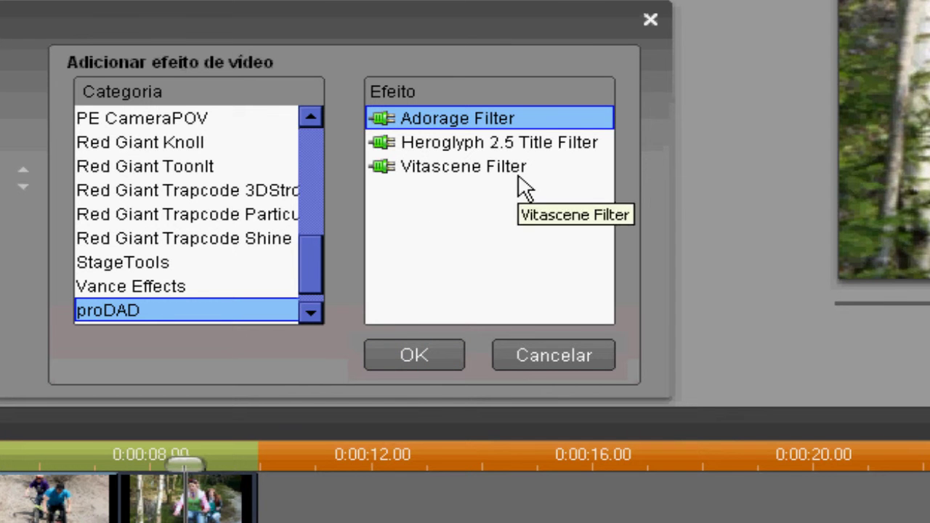
click(442, 166)
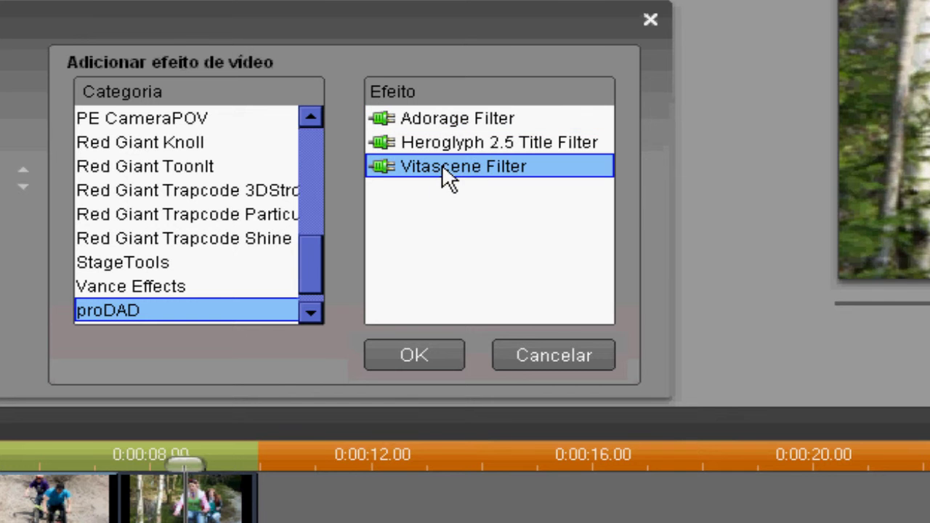
click(409, 349)
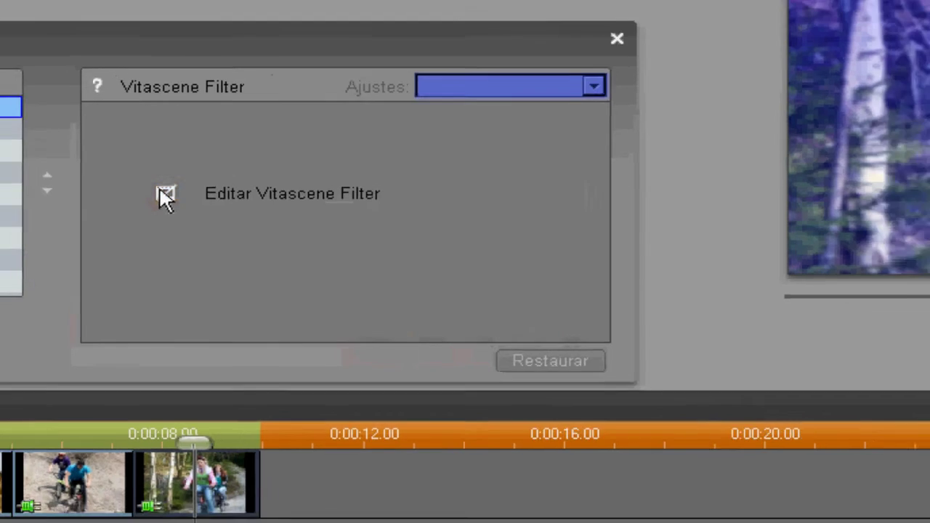
click(153, 191)
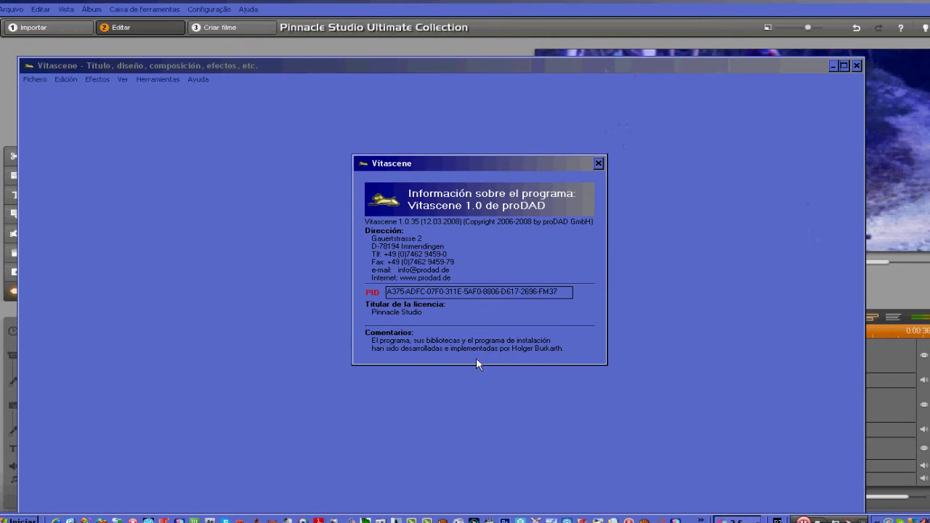
Step: Dismiss the program information and apply the White Circle Wipe #48 template from the Cortinillas de forma group
click(600, 162)
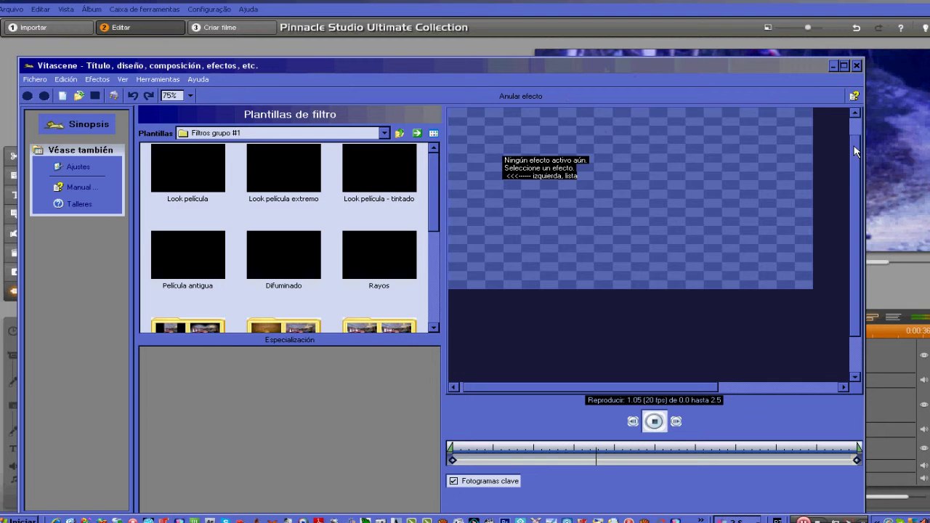
click(384, 133)
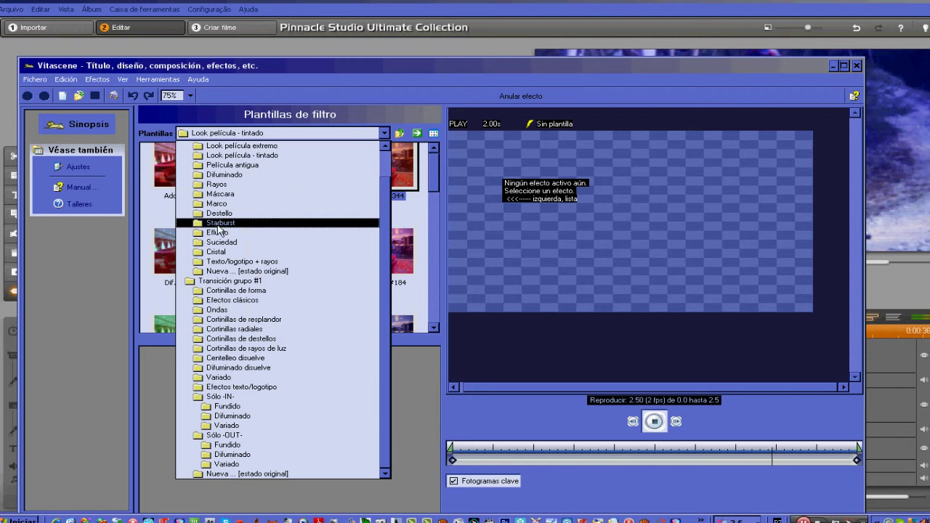
click(199, 293)
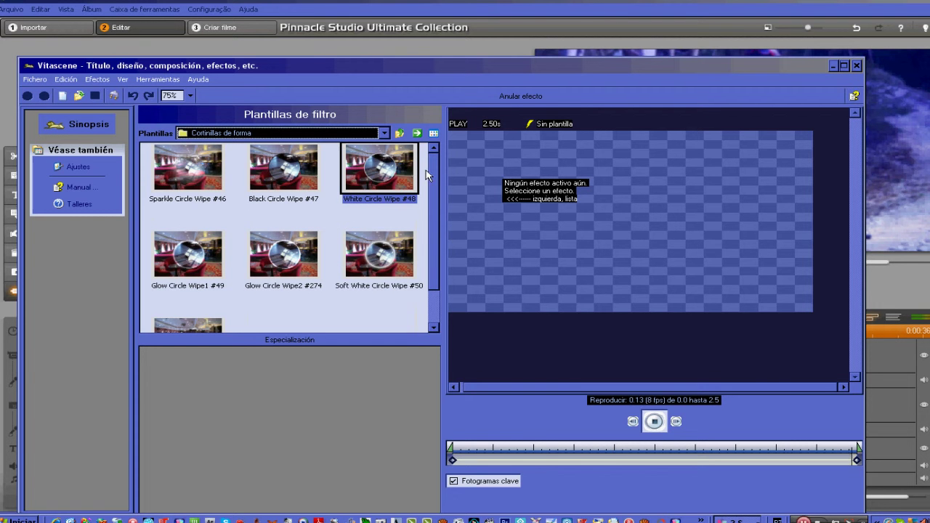
double_click(372, 176)
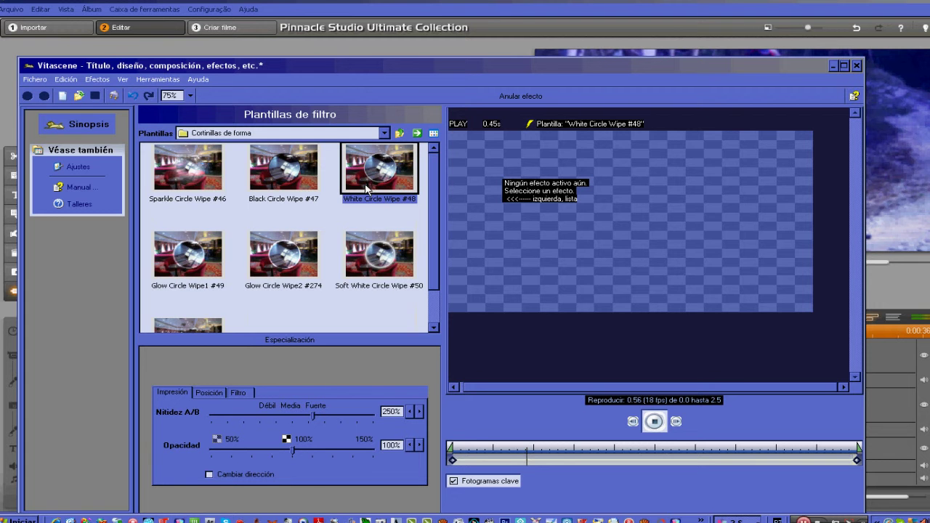
Step: Browse the Cortinillas de resplandor templates and replace the wipe with Glow Star Wipe #21 from Cortinillas radiales
scroll(429, 237, down, 1)
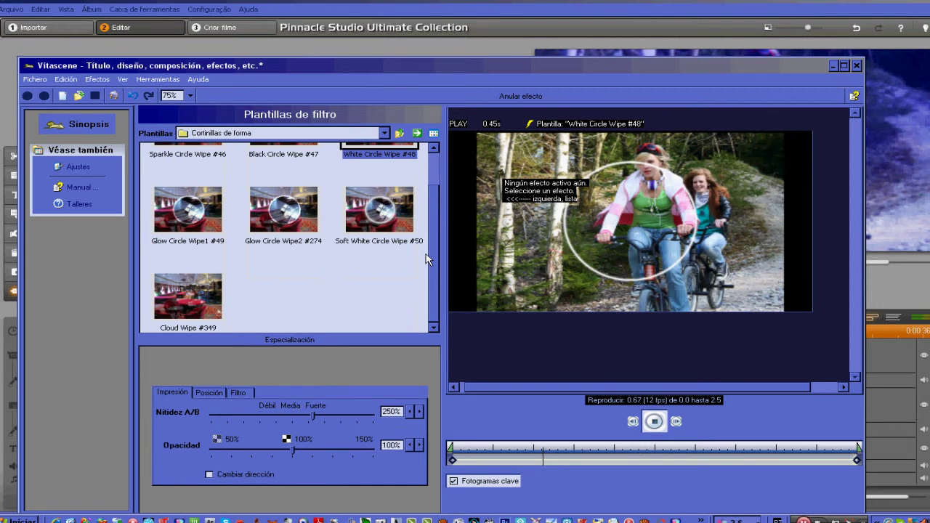
scroll(432, 260, down, 1)
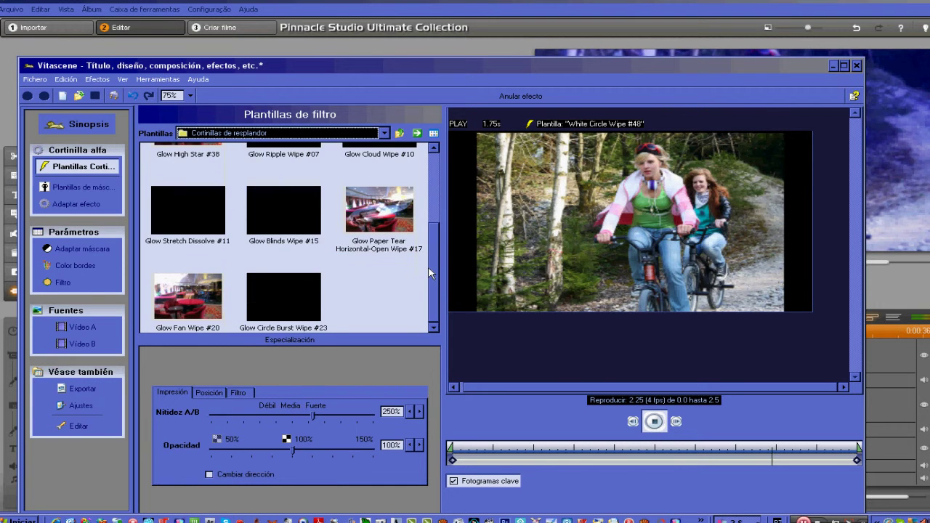
scroll(429, 272, up, 3)
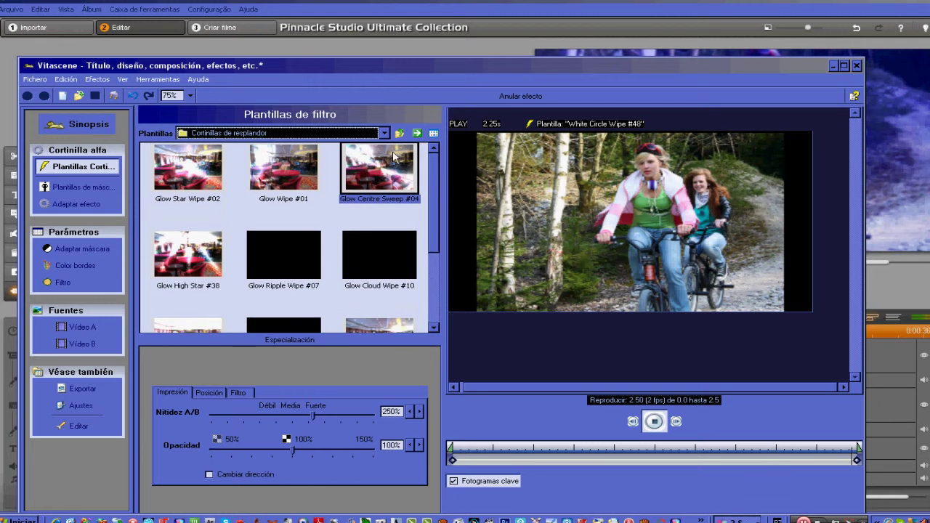
click(383, 134)
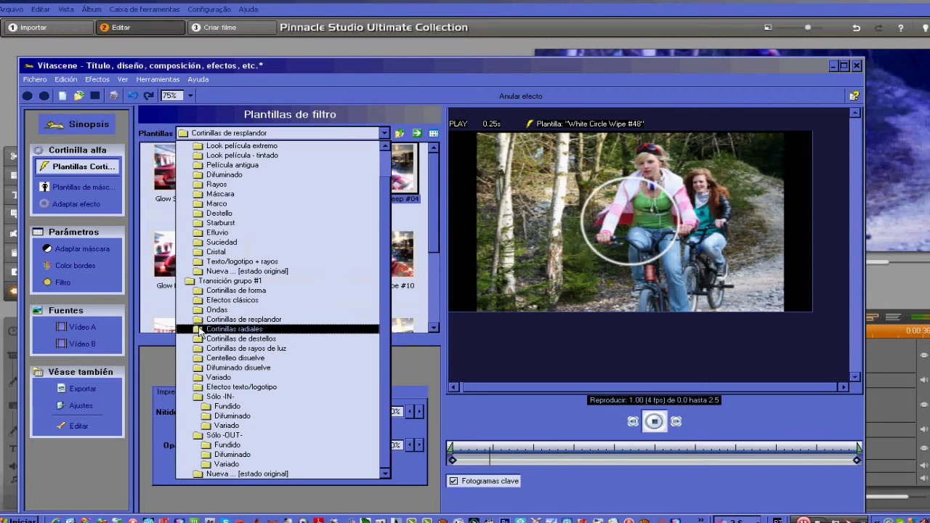
click(200, 329)
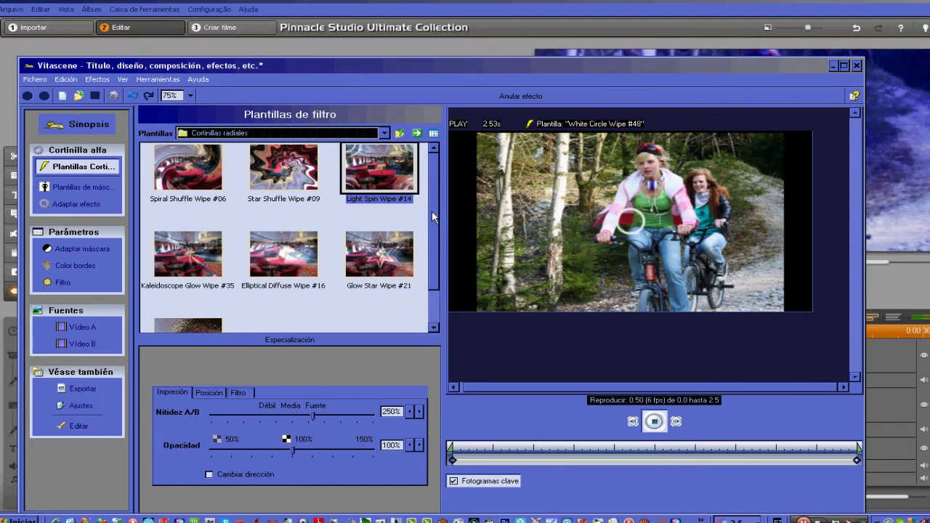
scroll(432, 210, down, 1)
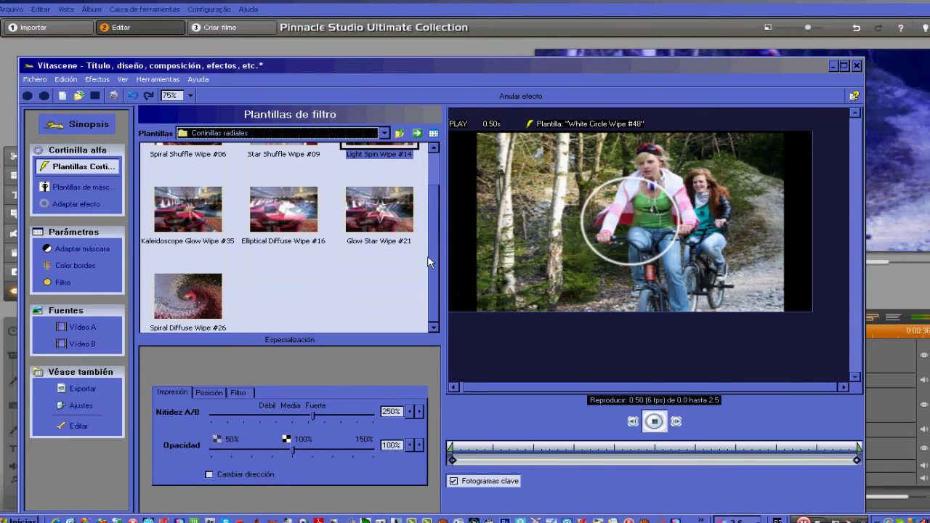
click(382, 211)
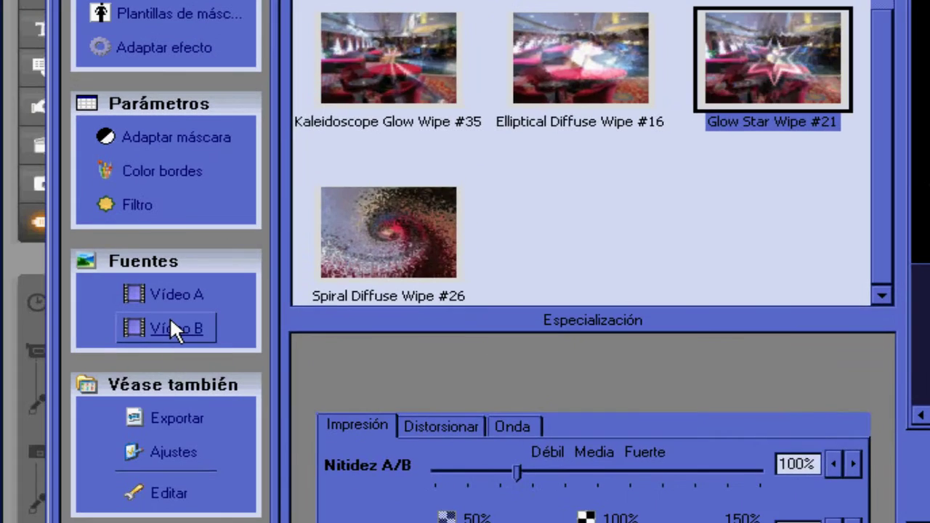
Step: Set the fill type of the Vídeo B source to Imagen / Animación
click(173, 325)
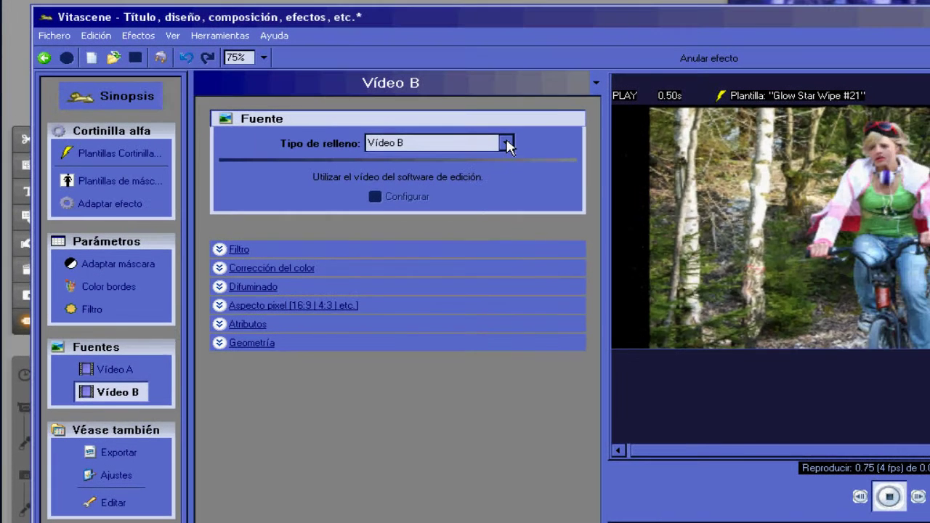
click(507, 144)
click(508, 144)
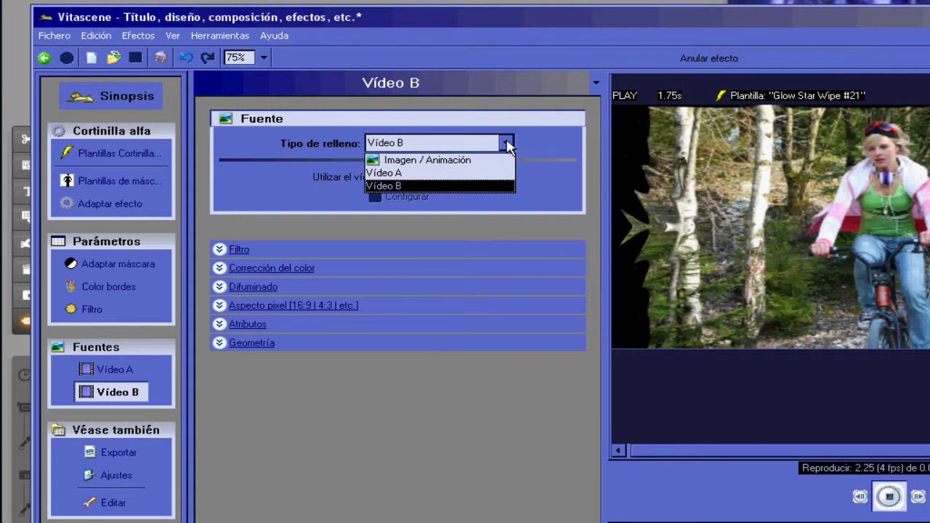
click(383, 186)
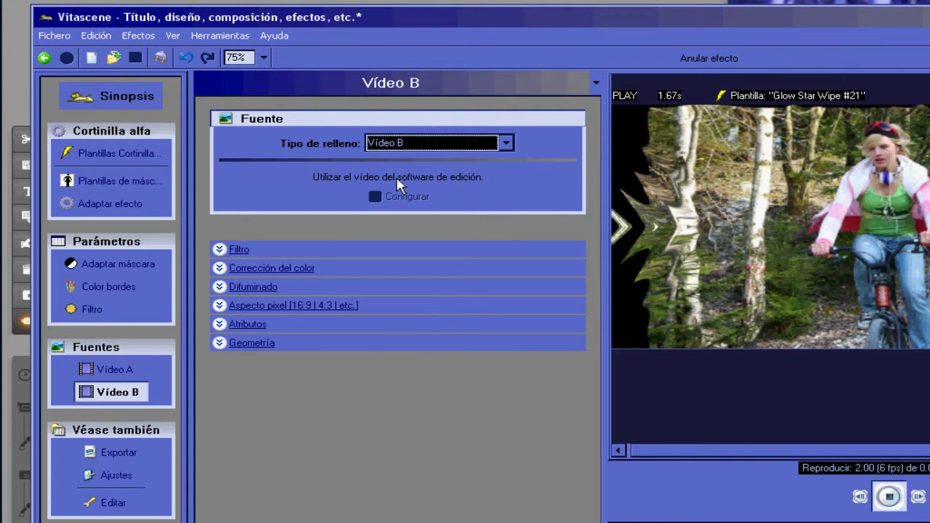
click(507, 144)
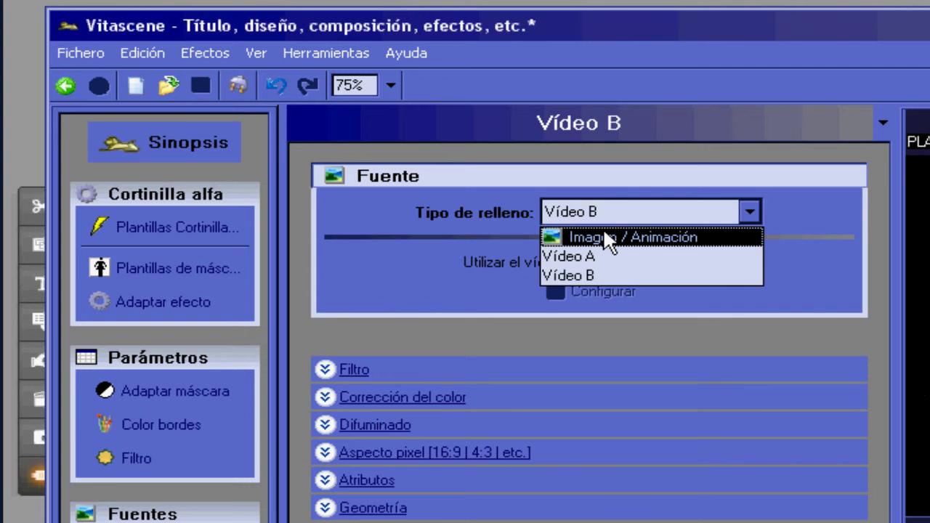
click(604, 237)
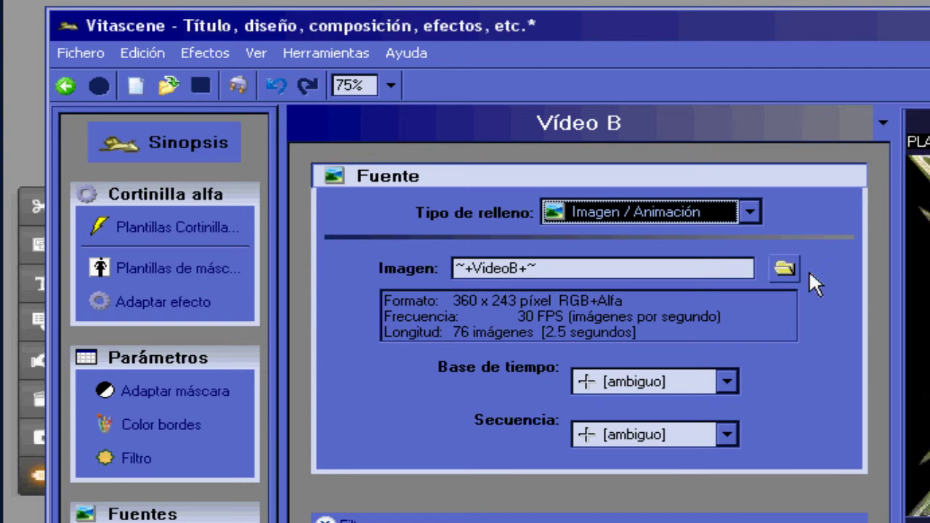
Step: Load Jane_SIT.jpg from the Em Agum Lugar do passado folder in Minhas imagens as the Vídeo B image
click(774, 270)
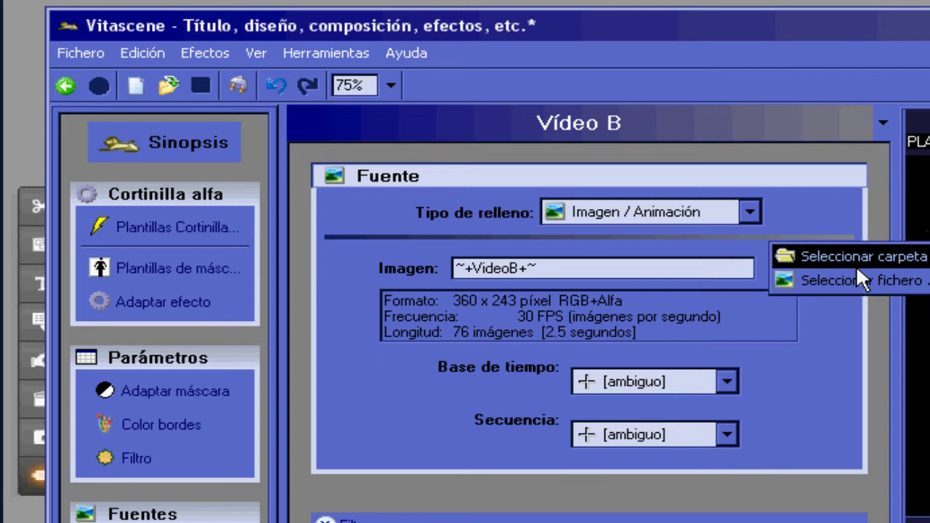
click(784, 276)
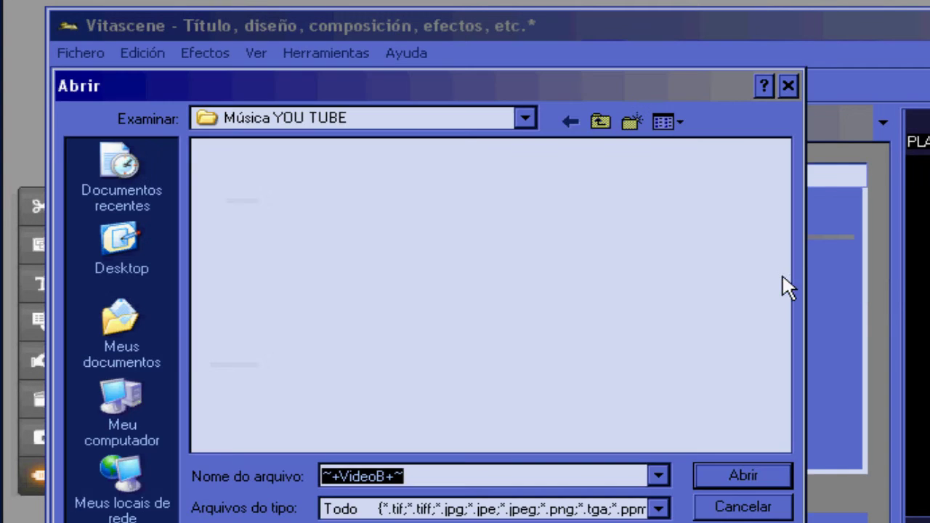
click(127, 326)
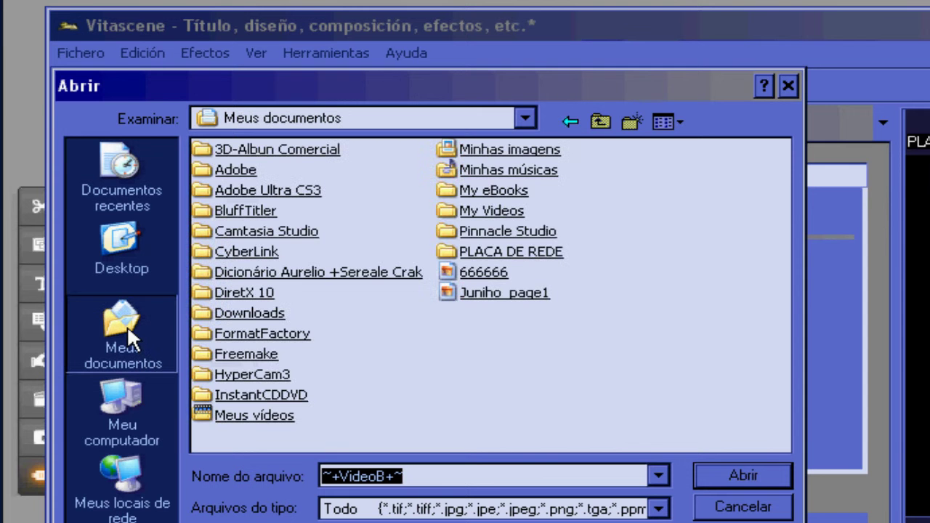
double_click(448, 152)
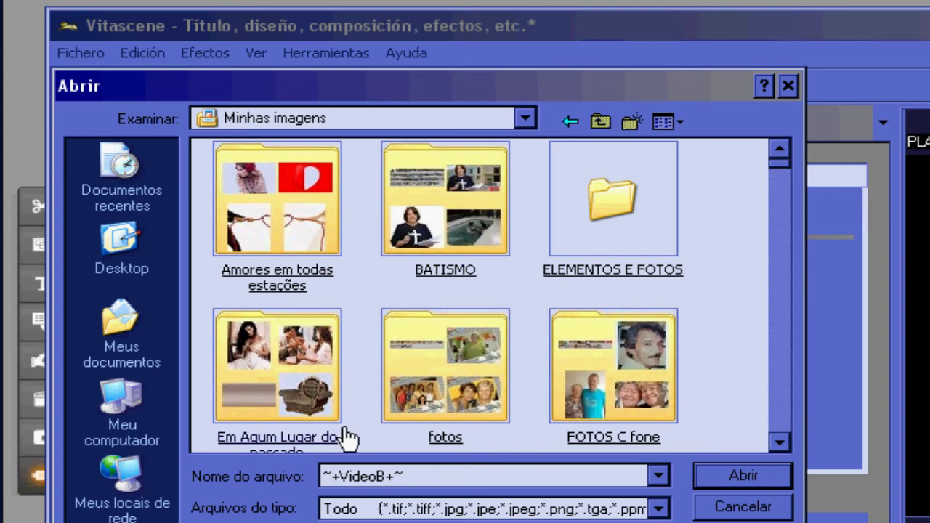
double_click(249, 351)
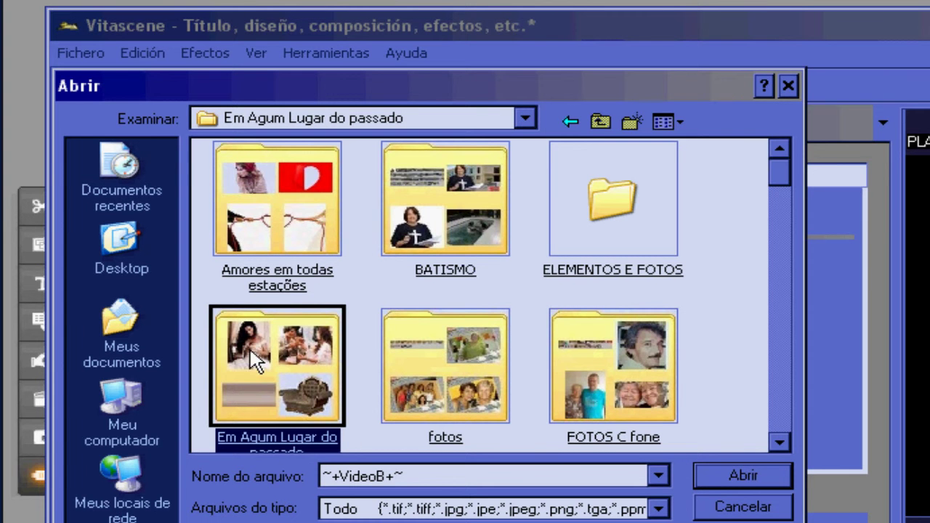
click(266, 357)
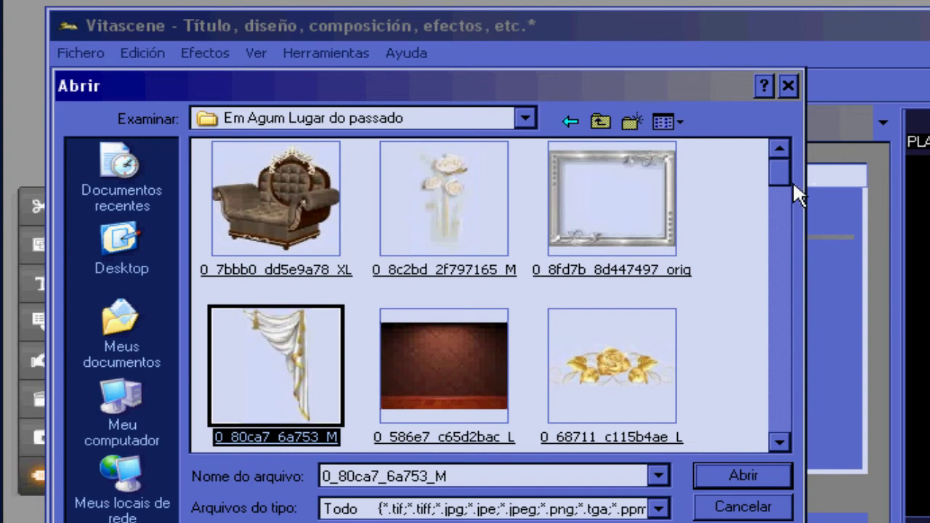
drag(774, 161, 768, 349)
double_click(448, 194)
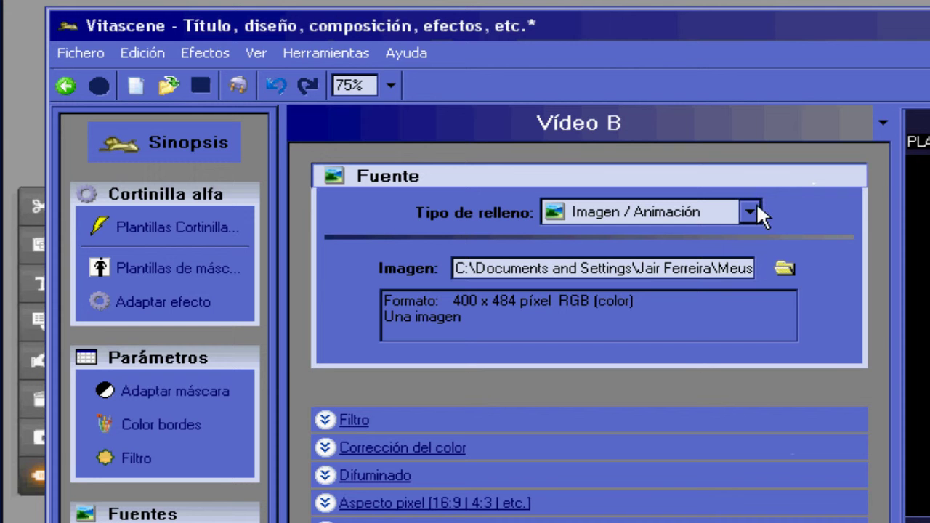
Step: Replace the Vídeo B image with i-w21 from the same folder and accept the Vitascene effect for the clip
click(787, 271)
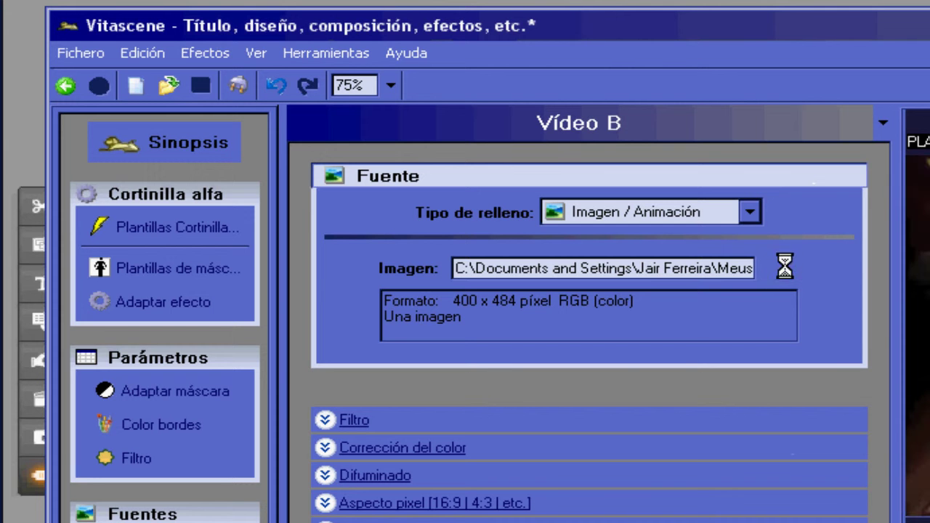
click(748, 215)
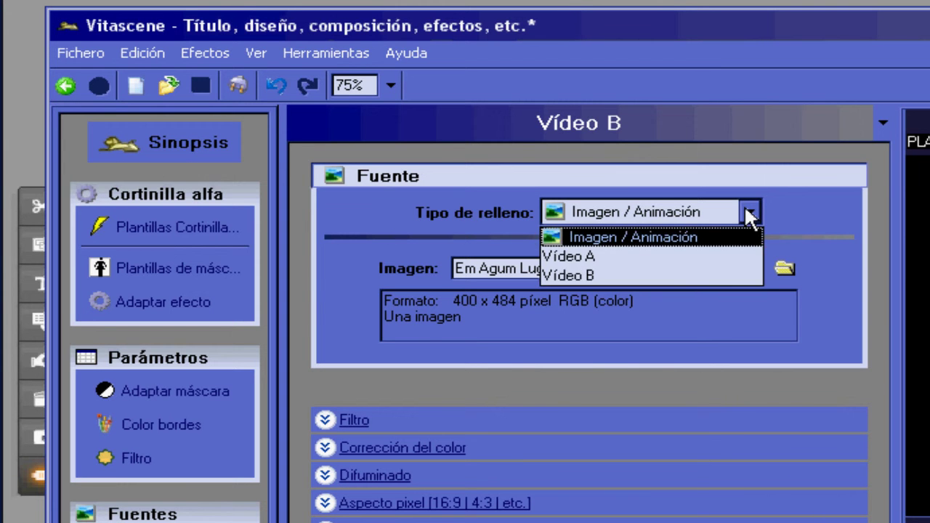
click(749, 216)
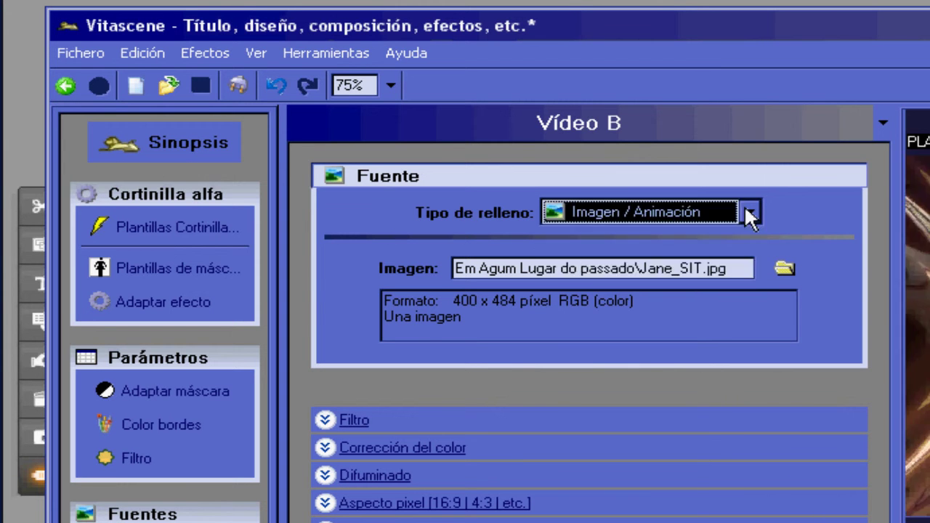
click(783, 269)
click(775, 280)
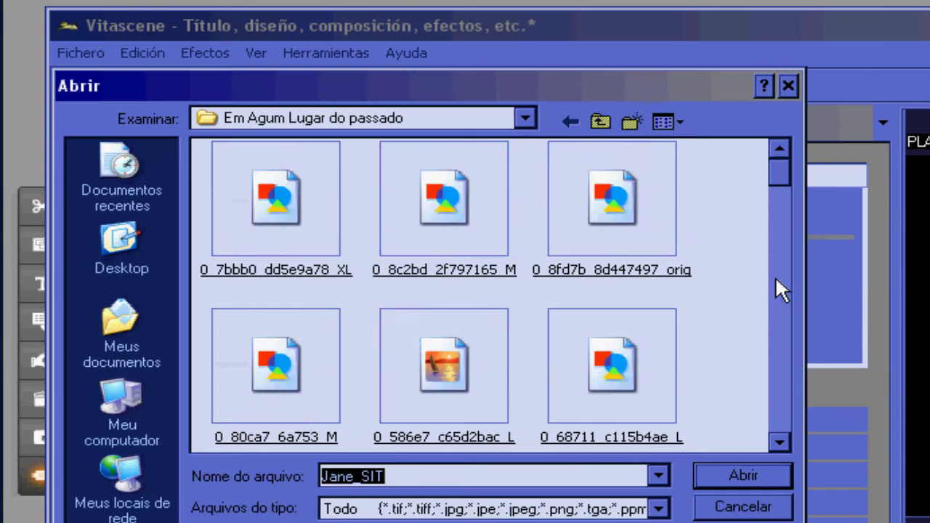
drag(780, 173, 766, 343)
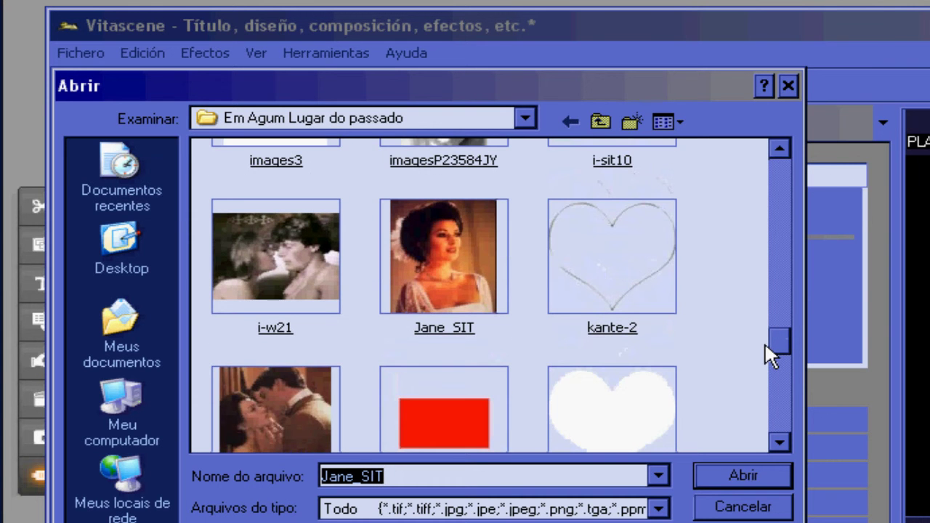
double_click(246, 260)
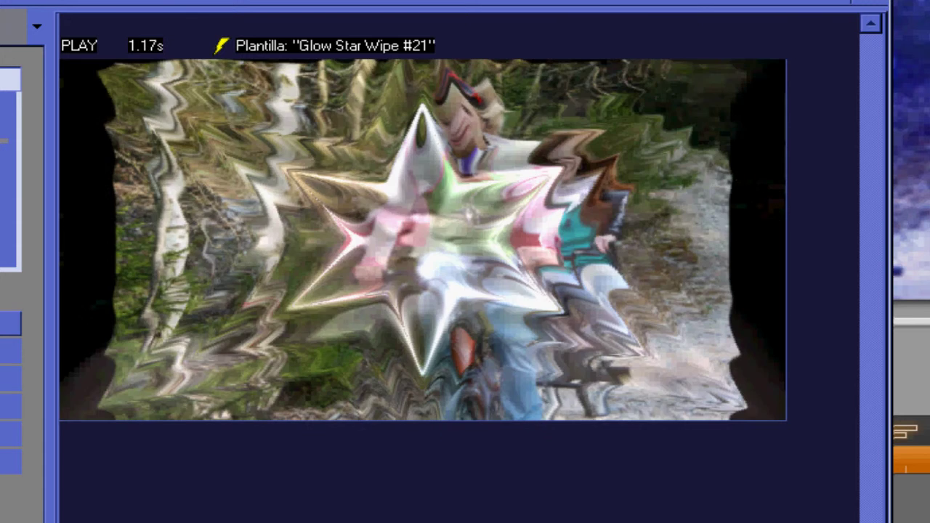
key(F12)
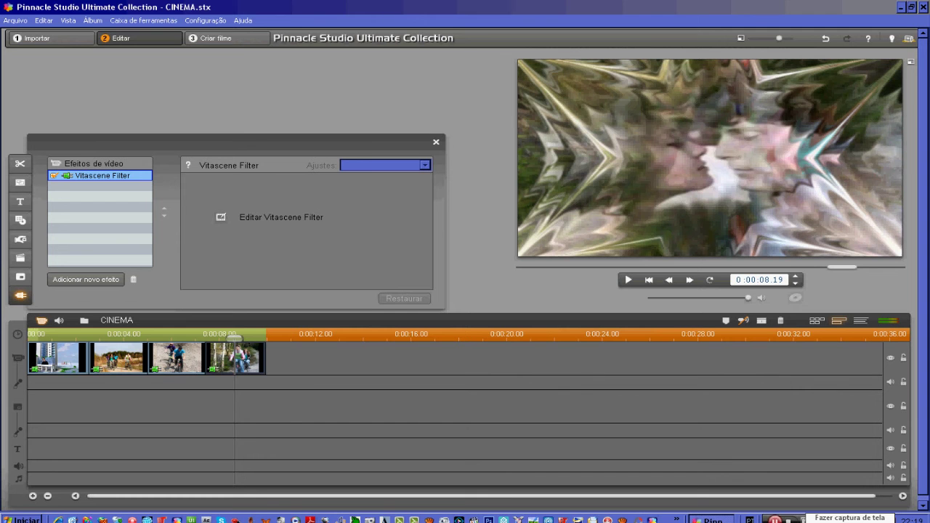
Step: Scrub through the four timeline clips and play the movie from the beginning to review the applied effects
click(88, 336)
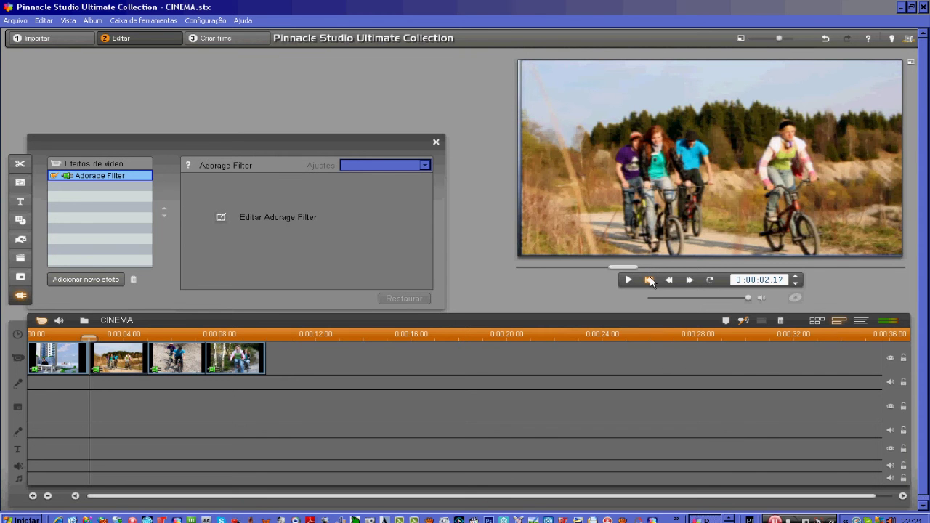
click(650, 280)
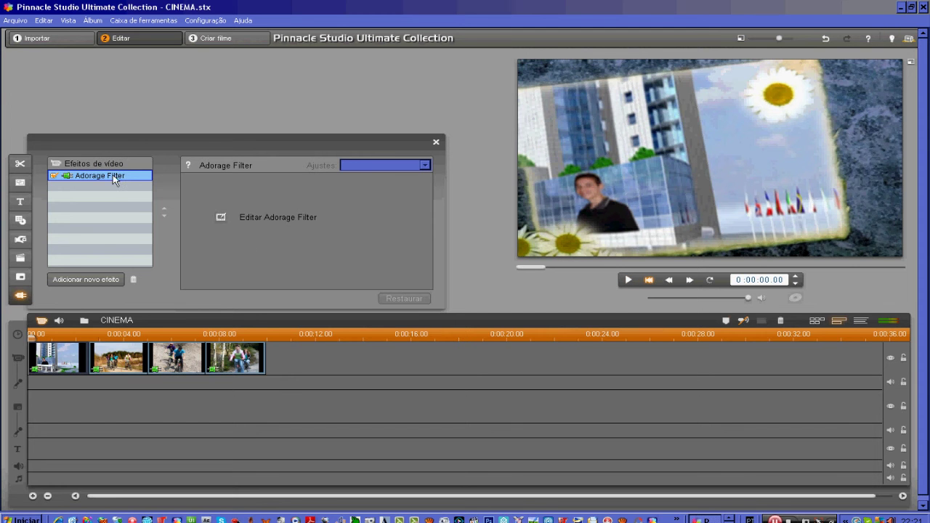
click(45, 335)
drag(45, 335, 234, 335)
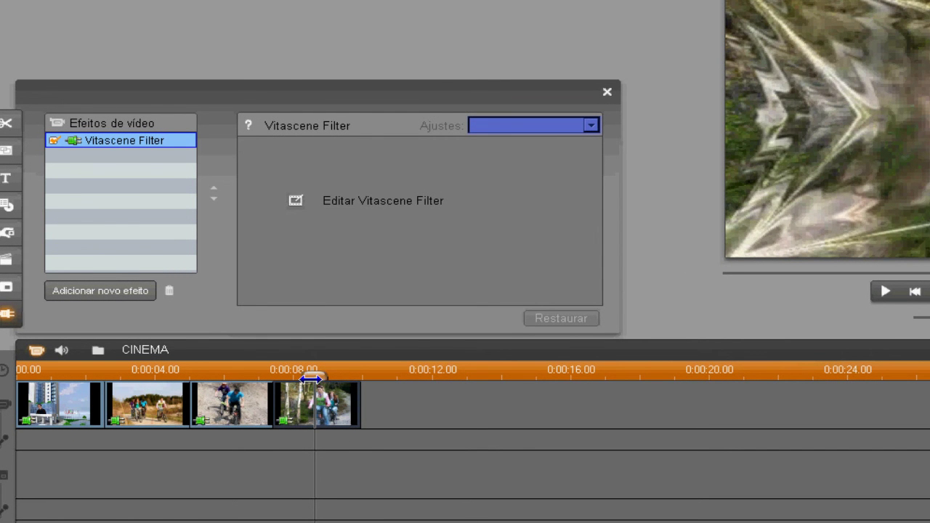
drag(313, 381, 17, 383)
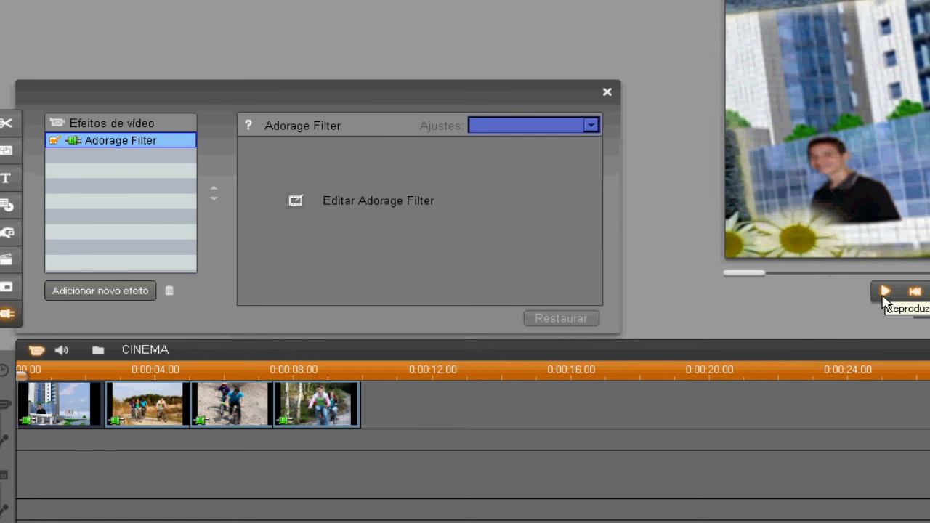
click(887, 293)
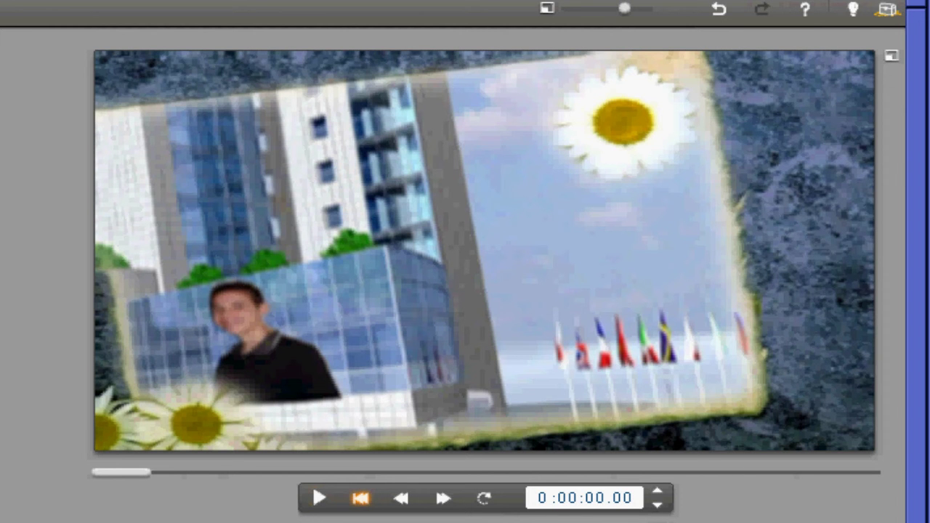
click(320, 499)
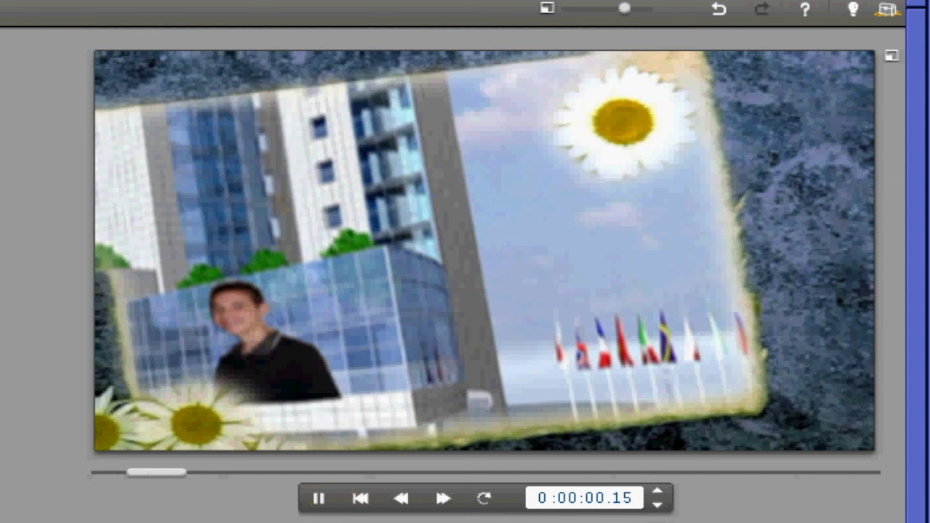